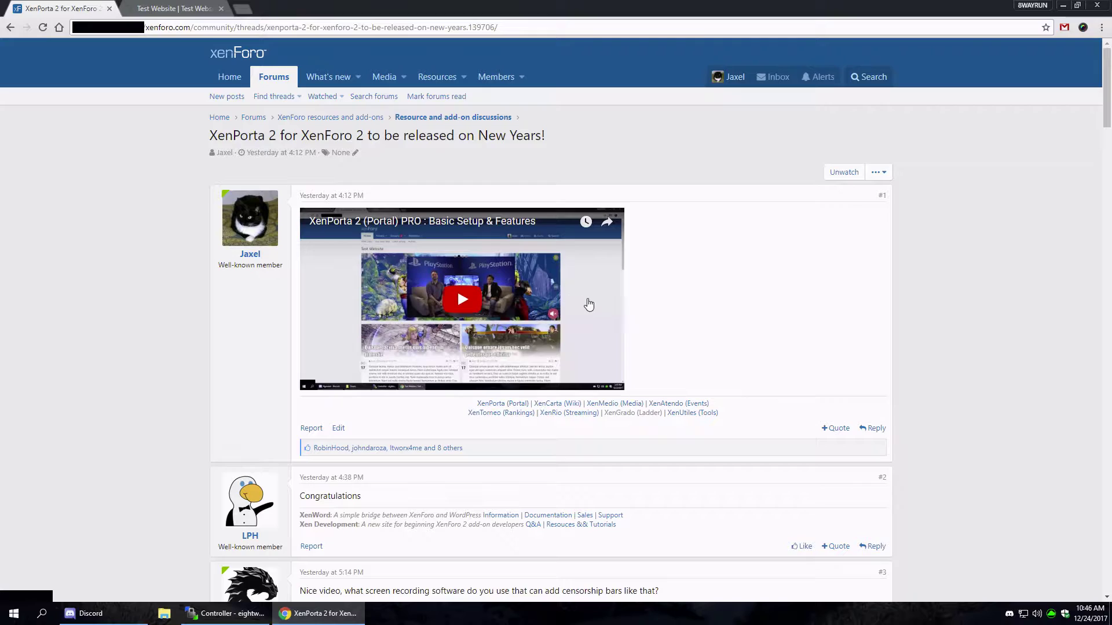
# - Switch to the Test Website and look over the feature slider and article previews on its portal home page
pyautogui.click(174, 8)
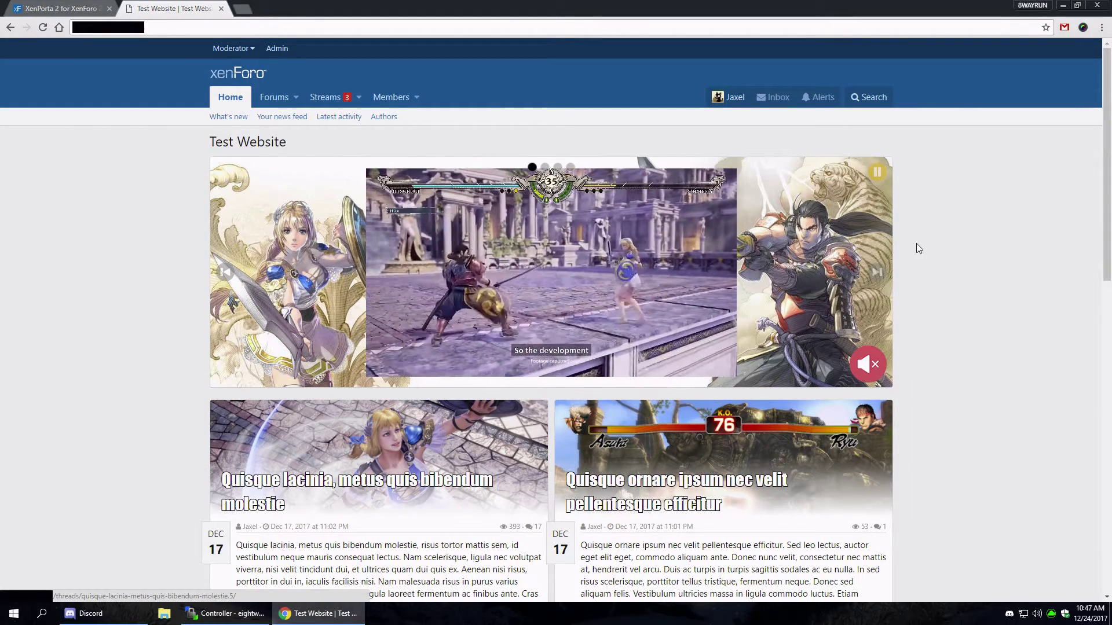
pyautogui.scroll(-1, 700, 237)
pyautogui.scroll(1, 701, 237)
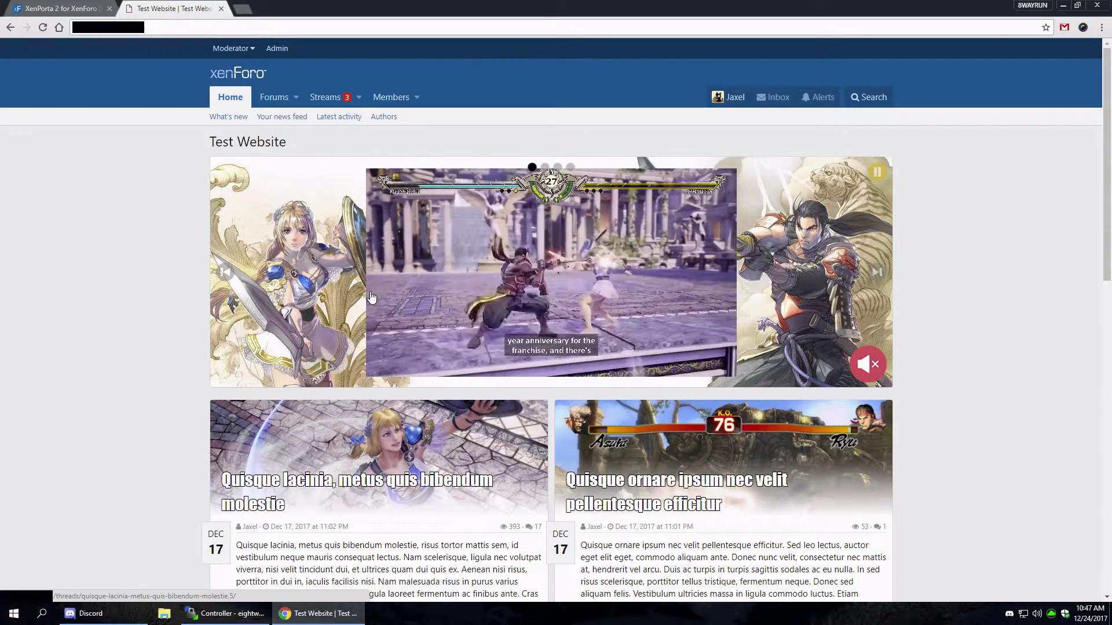
pyautogui.scroll(-2, 168, 284)
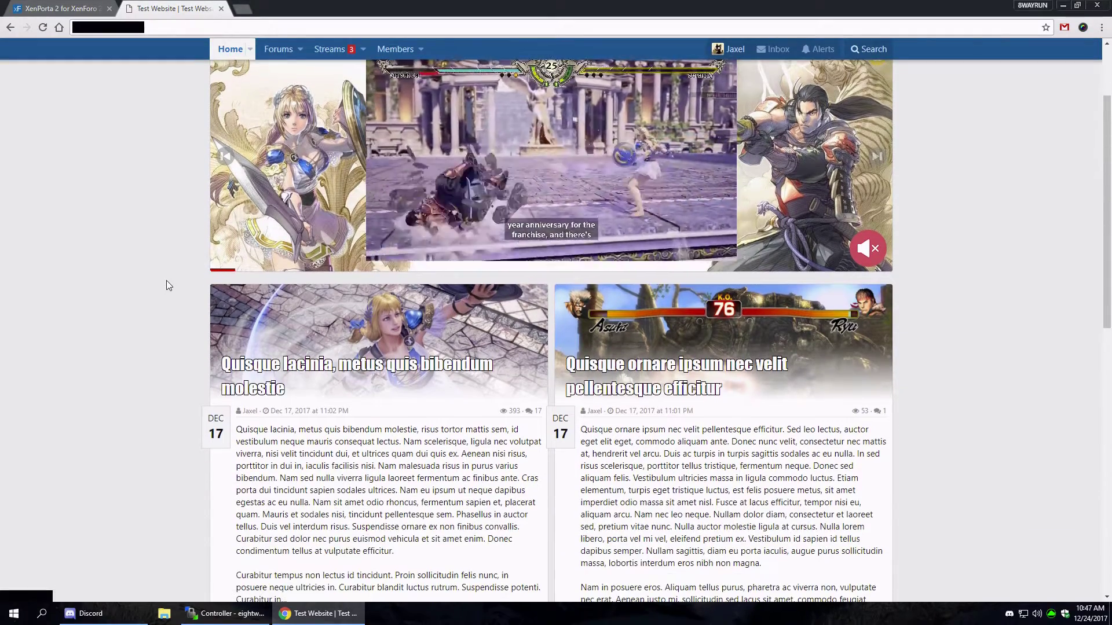
pyautogui.scroll(-5, 168, 285)
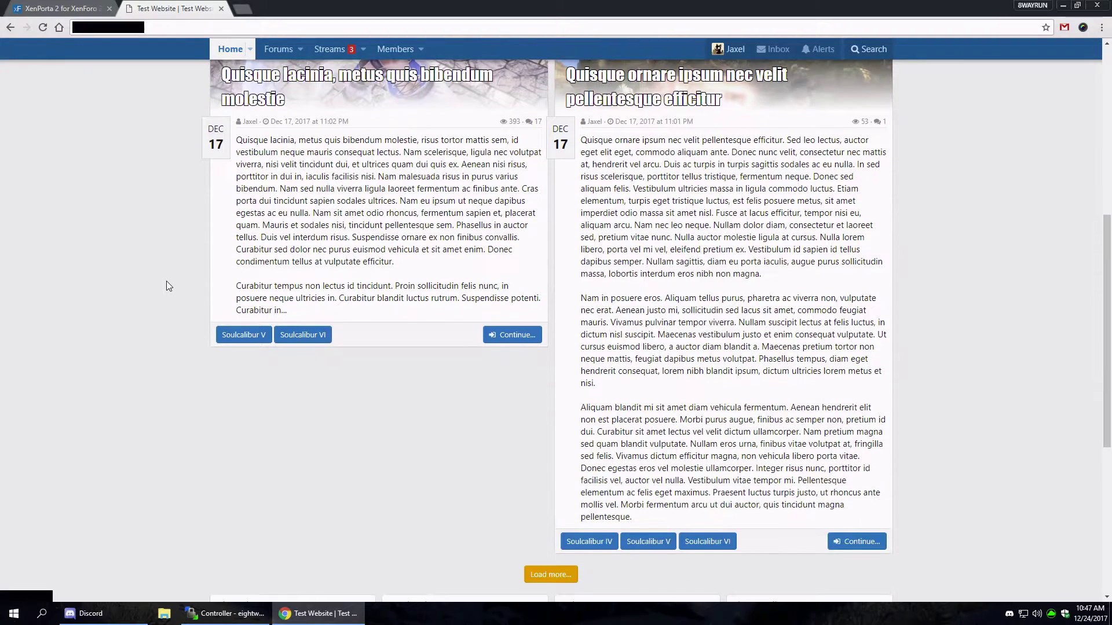
pyautogui.scroll(-3, 166, 280)
pyautogui.scroll(1, 405, 405)
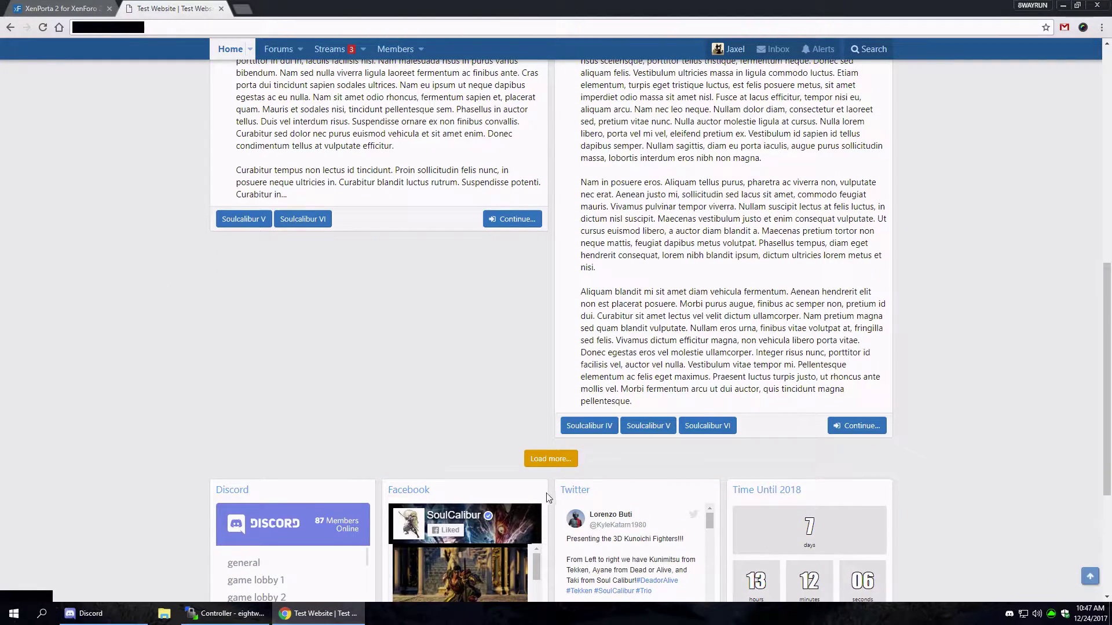
# - Load the further articles on the home page and look through the expanded article index
pyautogui.click(551, 459)
pyautogui.scroll(-6, 549, 457)
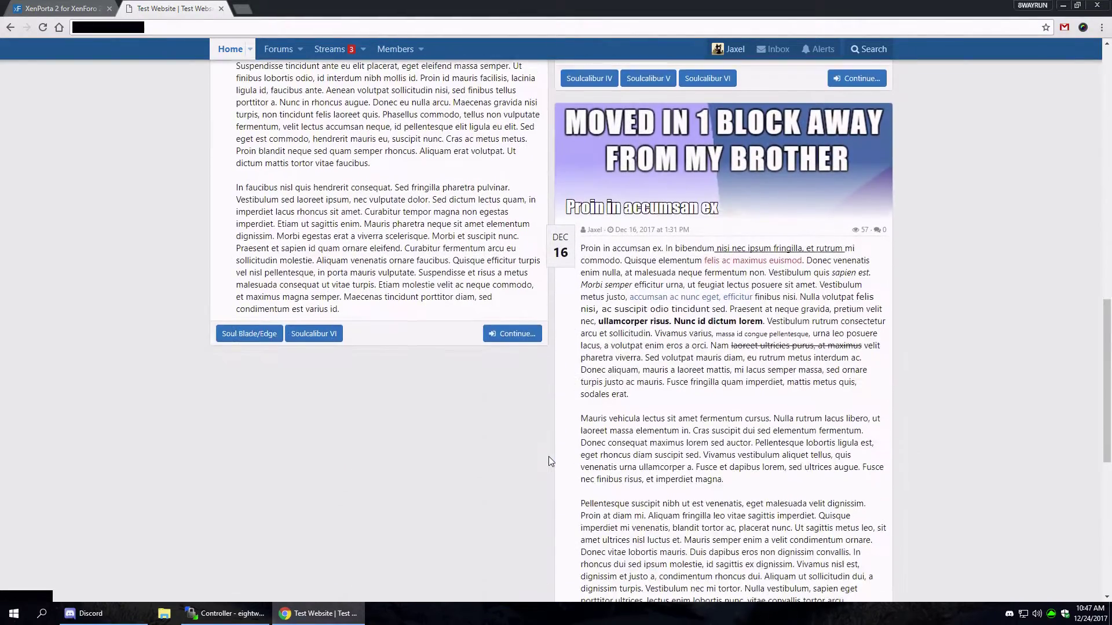
pyautogui.scroll(-4, 548, 462)
pyautogui.click(550, 438)
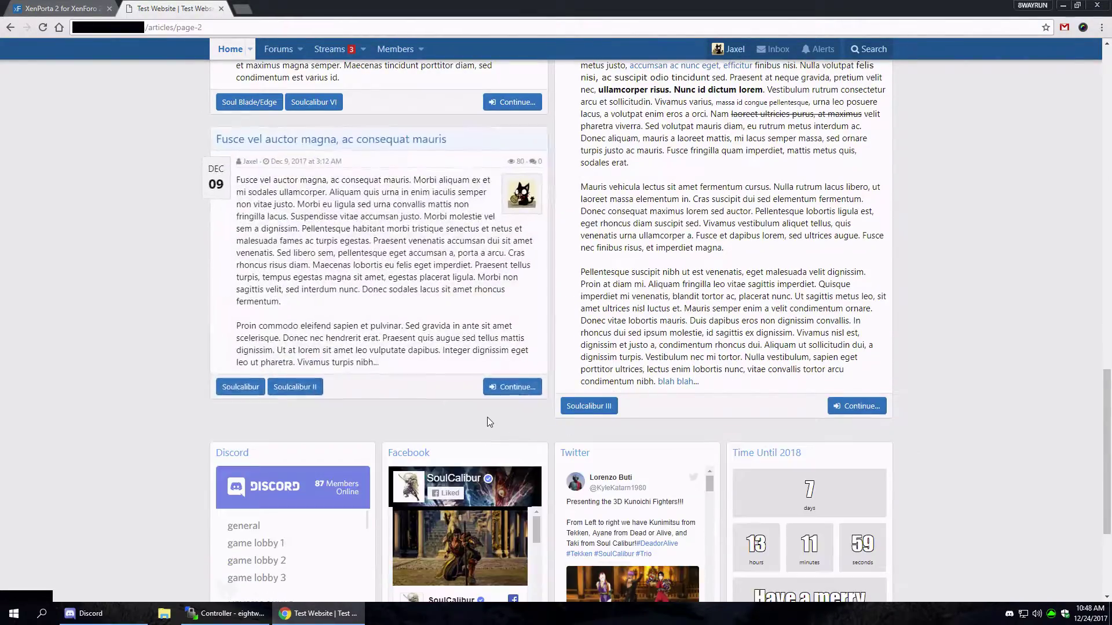
pyautogui.scroll(-3, 488, 417)
pyautogui.scroll(12, 190, 228)
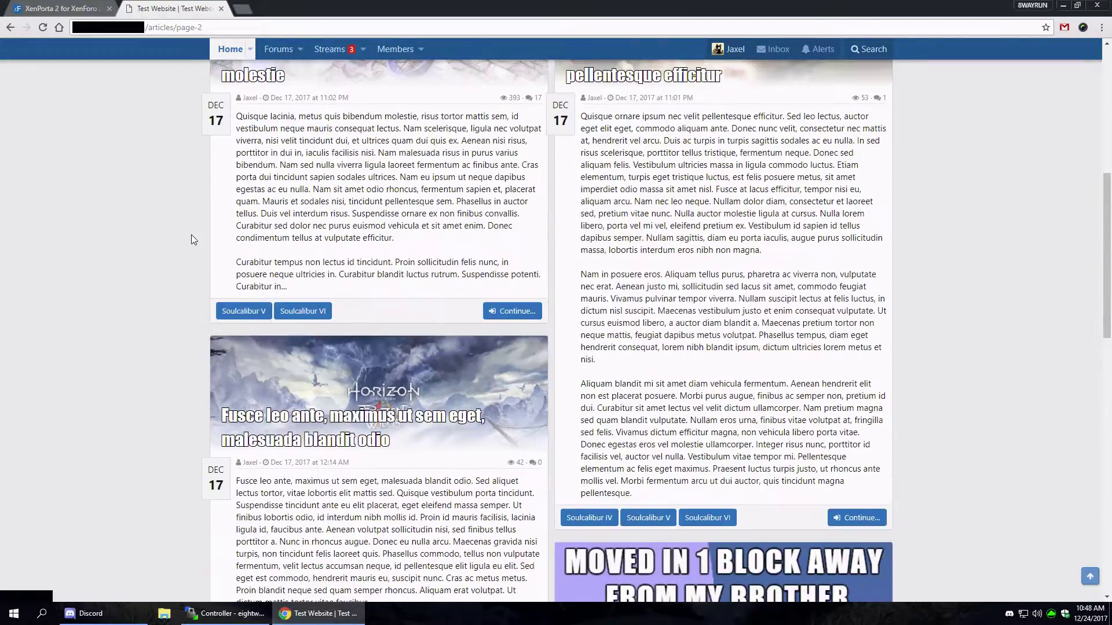
pyautogui.scroll(8, 191, 238)
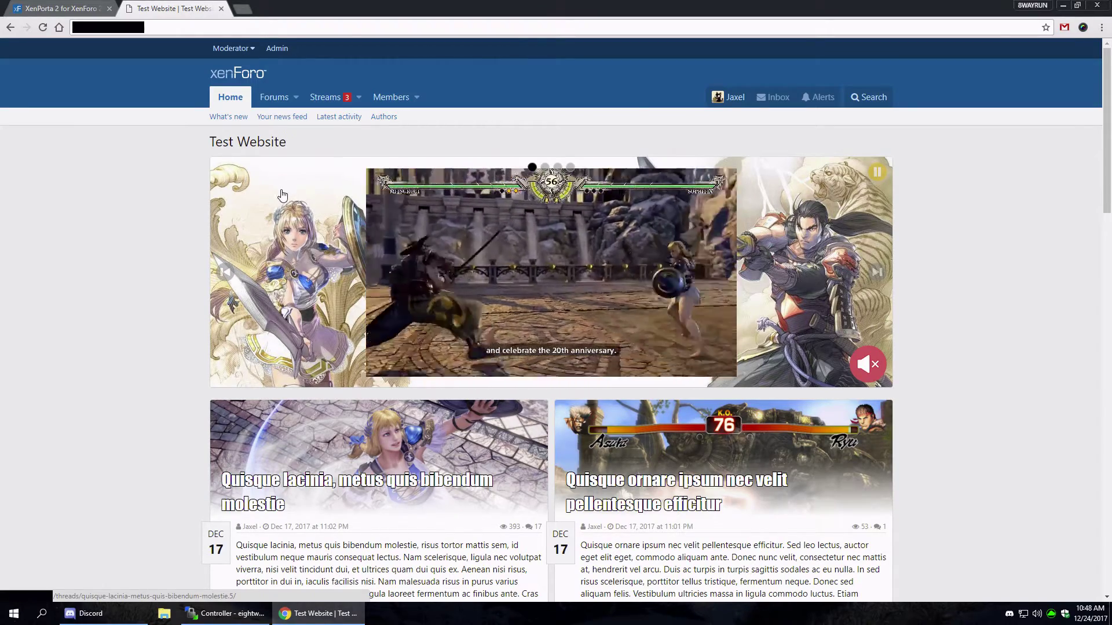
# - Start a new thread in the Main forum
pyautogui.click(273, 100)
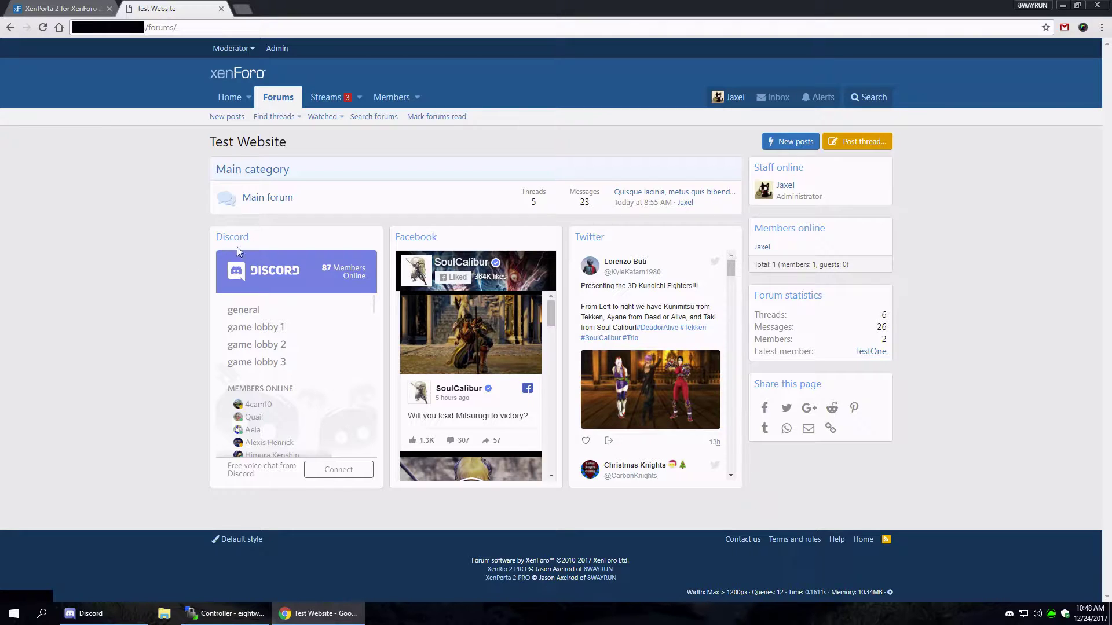
pyautogui.click(290, 198)
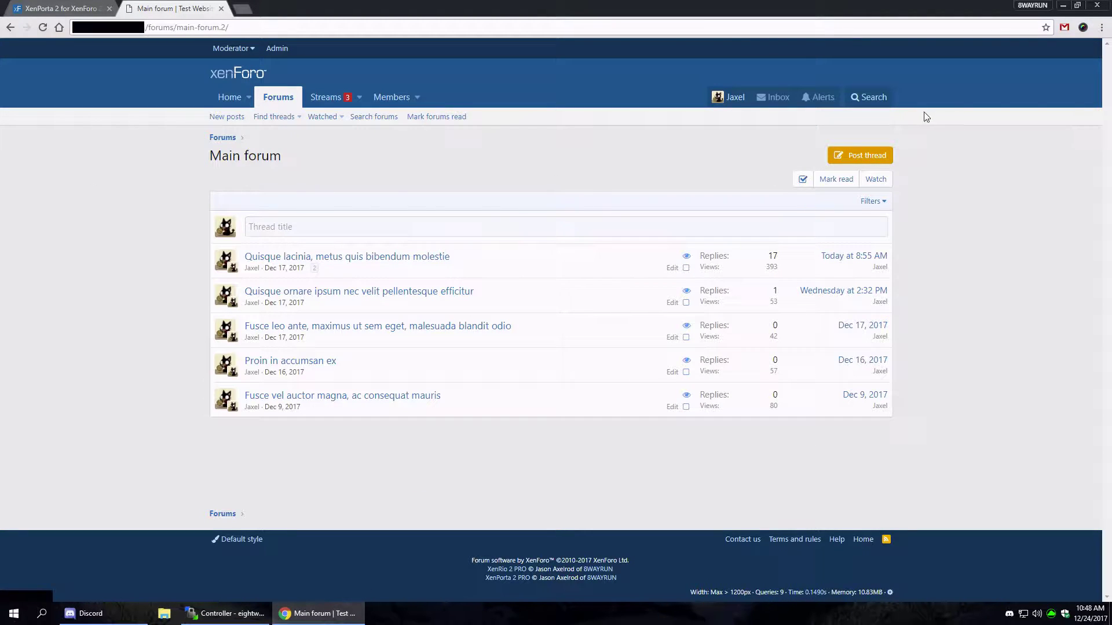
pyautogui.click(874, 166)
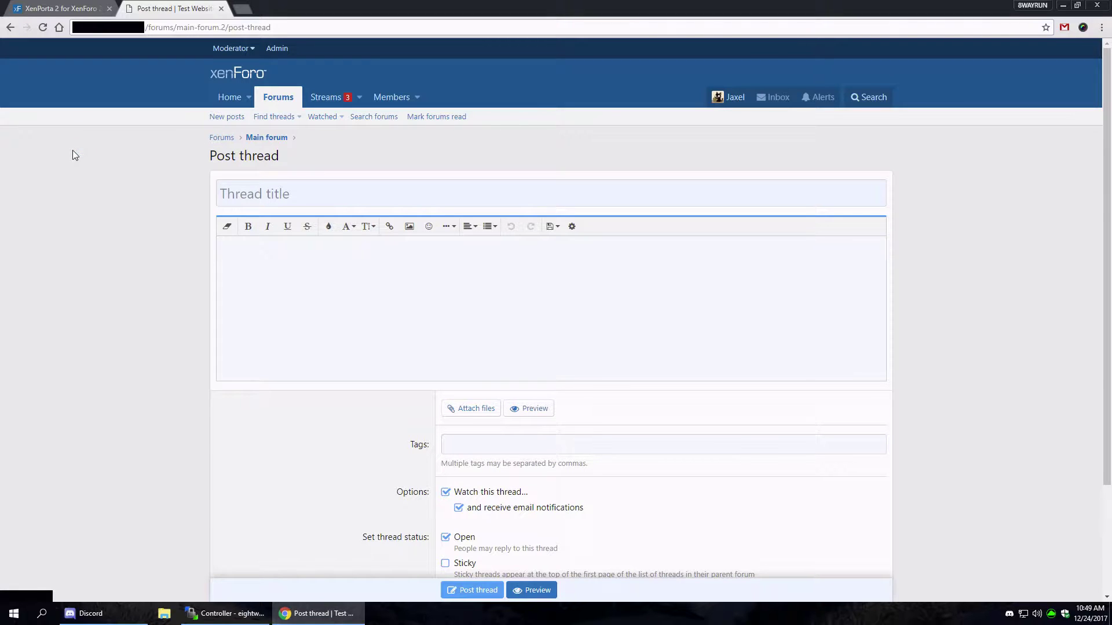
# - Title the thread "Article Thread Promotion Example"
pyautogui.write('Artuc')
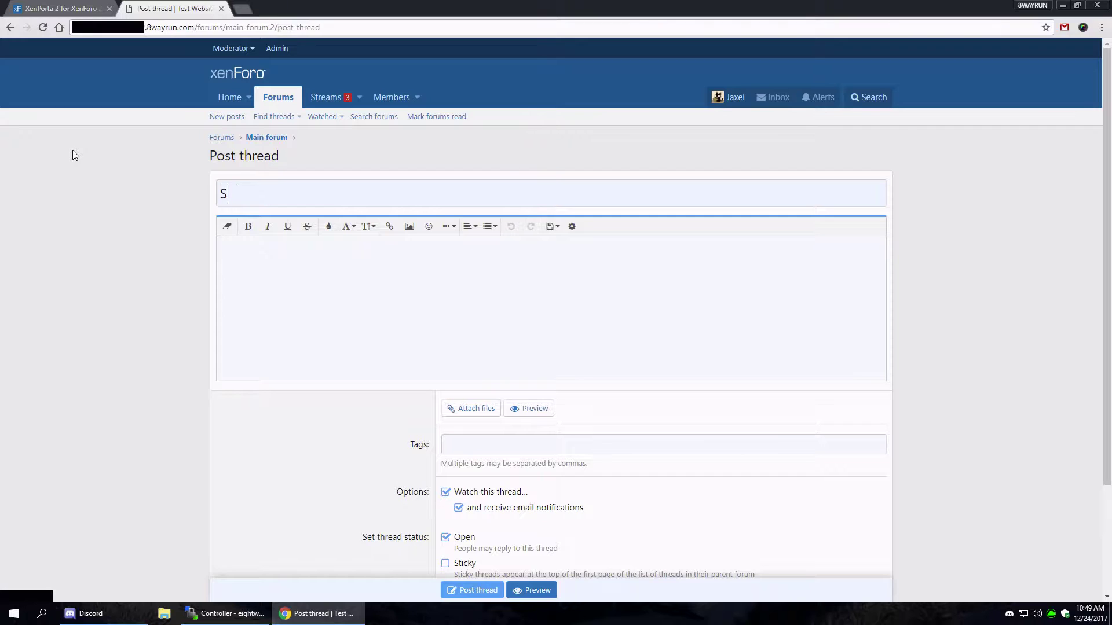
pyautogui.write('ke')
pyautogui.press('BackSpace')
pyautogui.press('BackSpace')
pyautogui.press('BackSpace')
pyautogui.press('BackSpace')
pyautogui.write('u')
pyautogui.press('BackSpace')
pyautogui.write('icle Thread Promotion E')
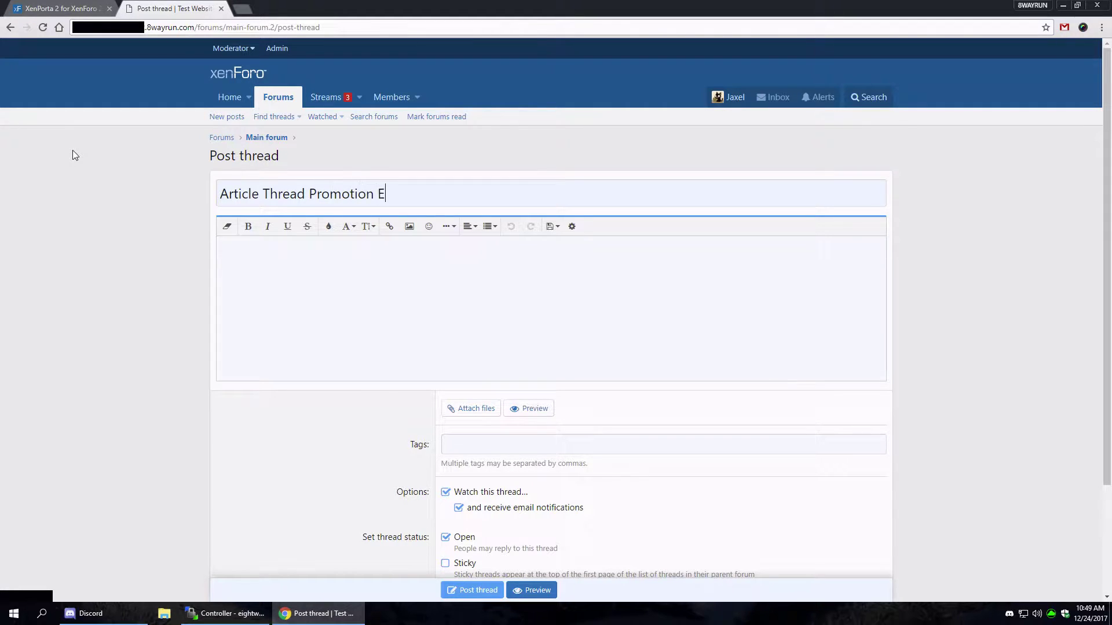
pyautogui.write('xample')
# - Generate five placeholder paragraphs on lipsum.com without the standard "Lorem ipsum dolor sit amet" opening and paste them as the thread's message
pyautogui.click(244, 9)
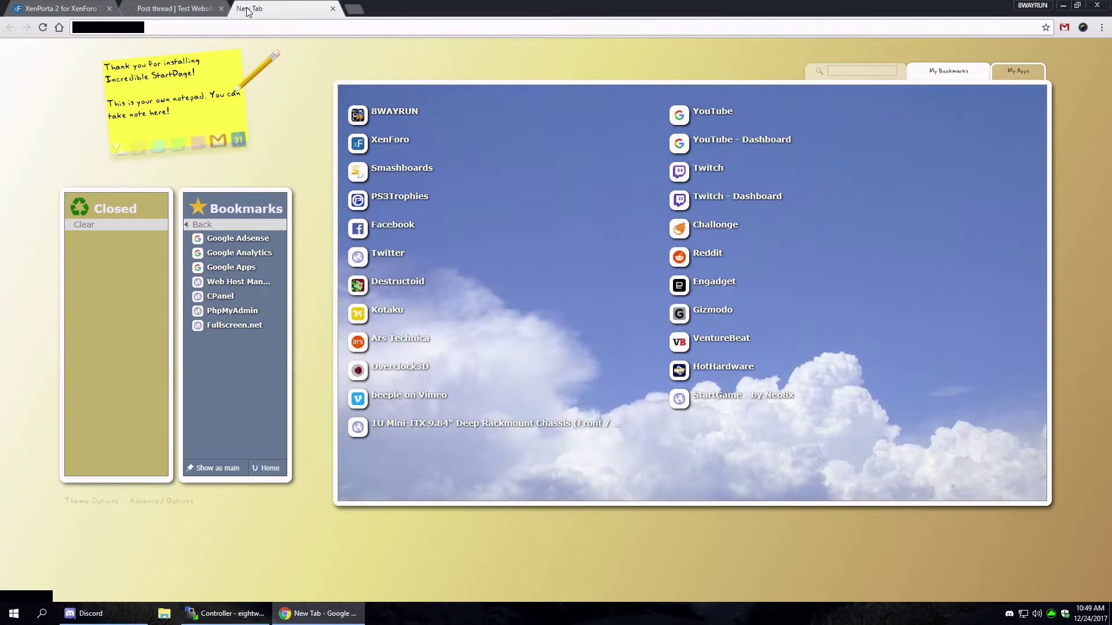
pyautogui.write('lips')
pyautogui.press('Return')
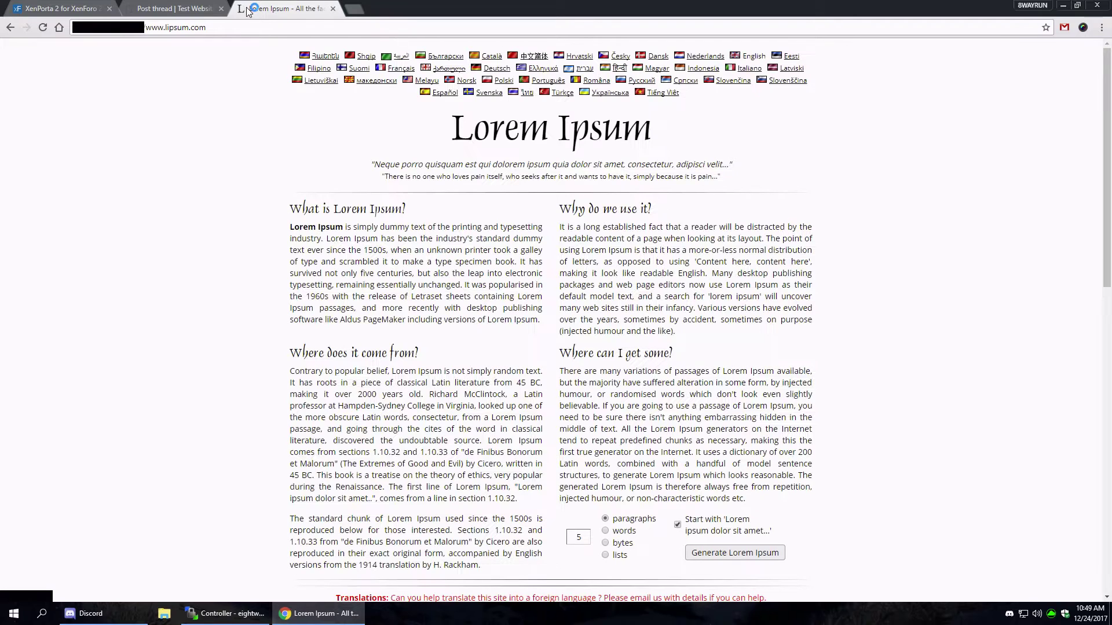
pyautogui.click(708, 528)
pyautogui.click(716, 555)
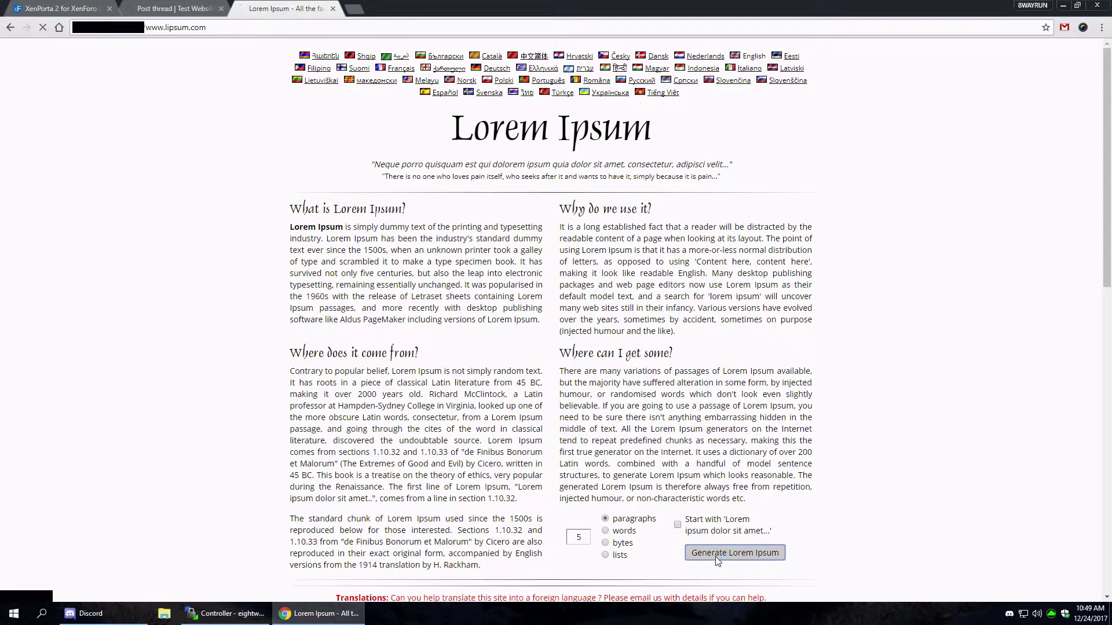
pyautogui.moveTo(295, 204); pyautogui.dragTo(618, 481)
pyautogui.hotkey('ctrl', 'c')
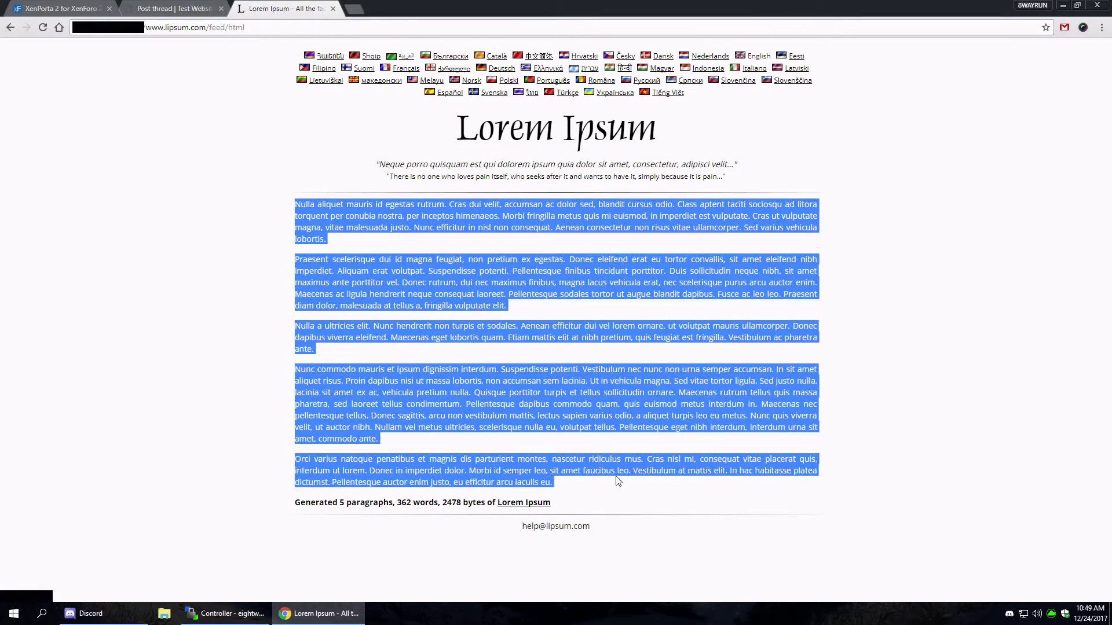
pyautogui.click(174, 8)
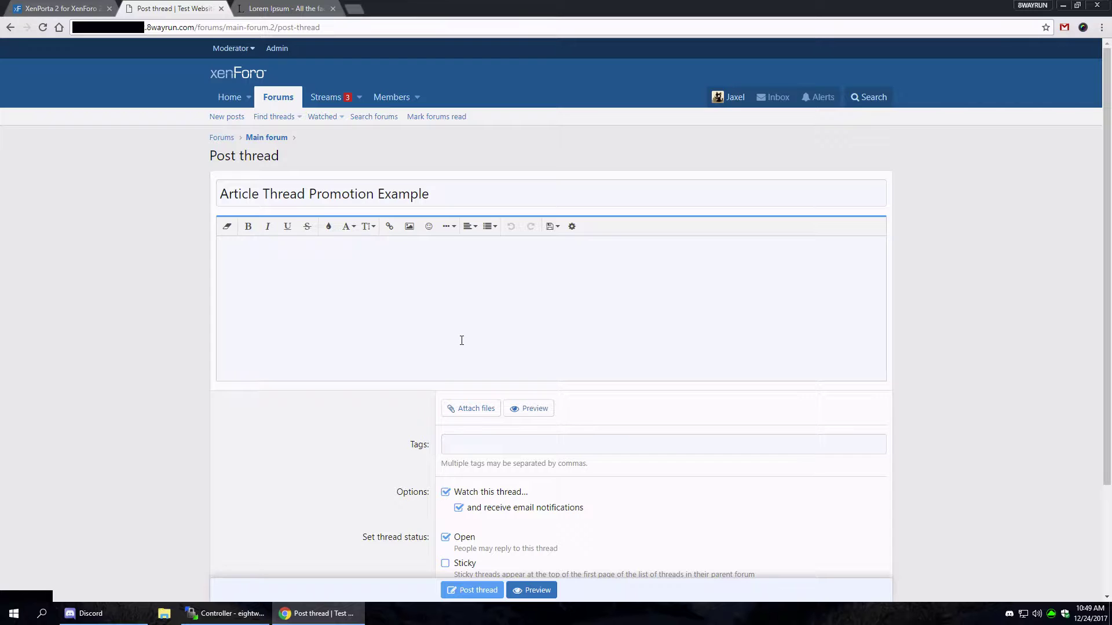
pyautogui.hotkey('ctrl', 'v')
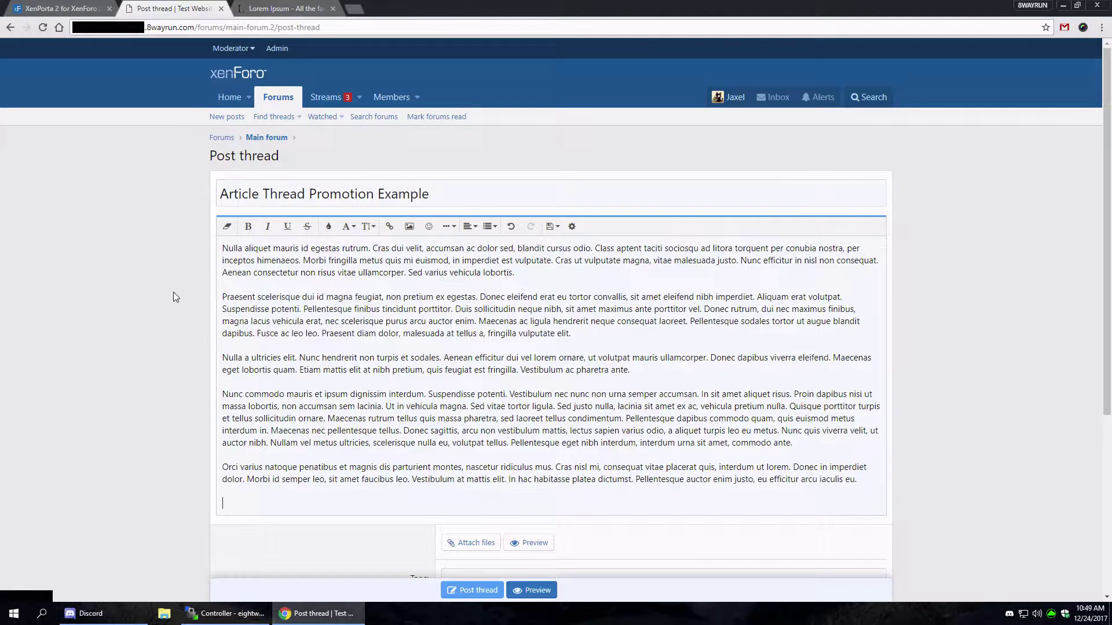
# - Attach the four Soulcalibur-VI_2017_12-18-17 images (001 to 004) from Downloads and post the thread
pyautogui.scroll(-4, 144, 276)
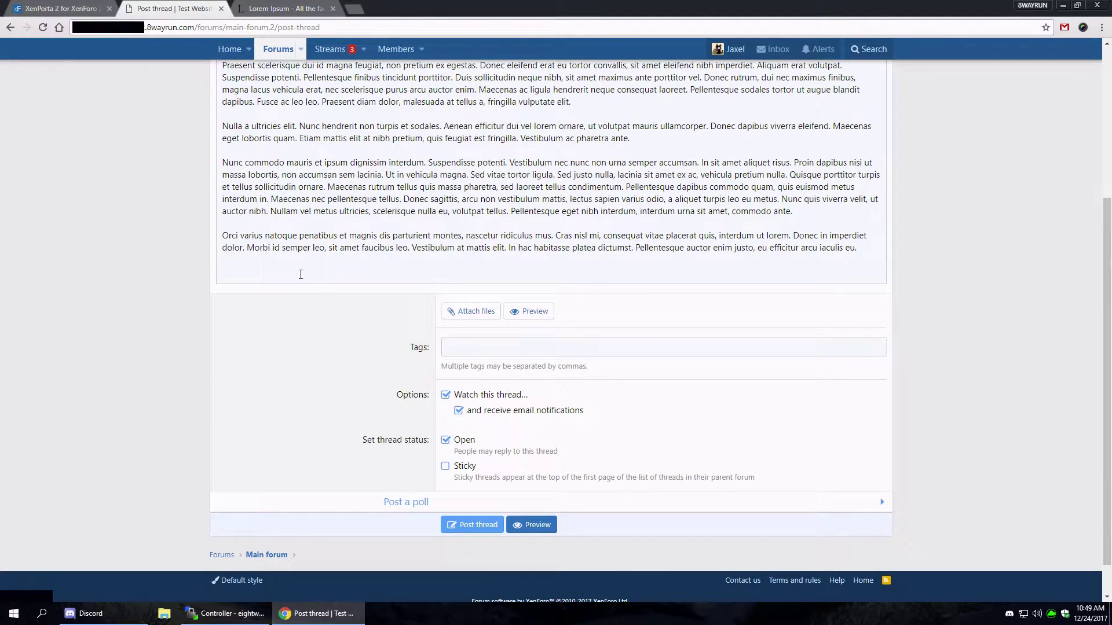
pyautogui.click(476, 313)
pyautogui.moveTo(225, 199); pyautogui.dragTo(174, 107)
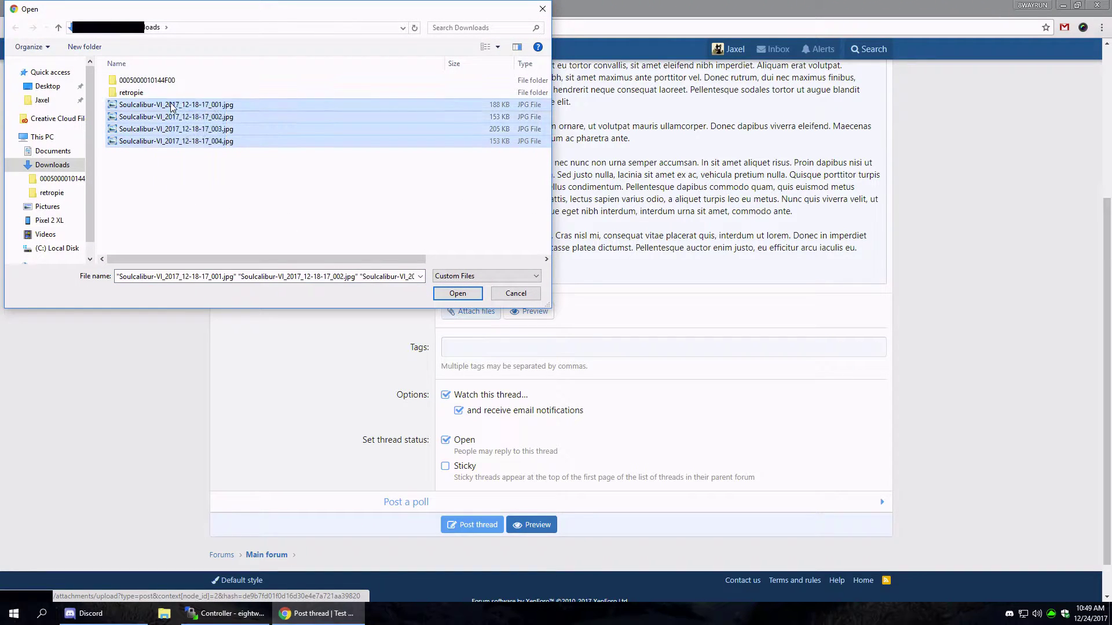
pyautogui.click(458, 293)
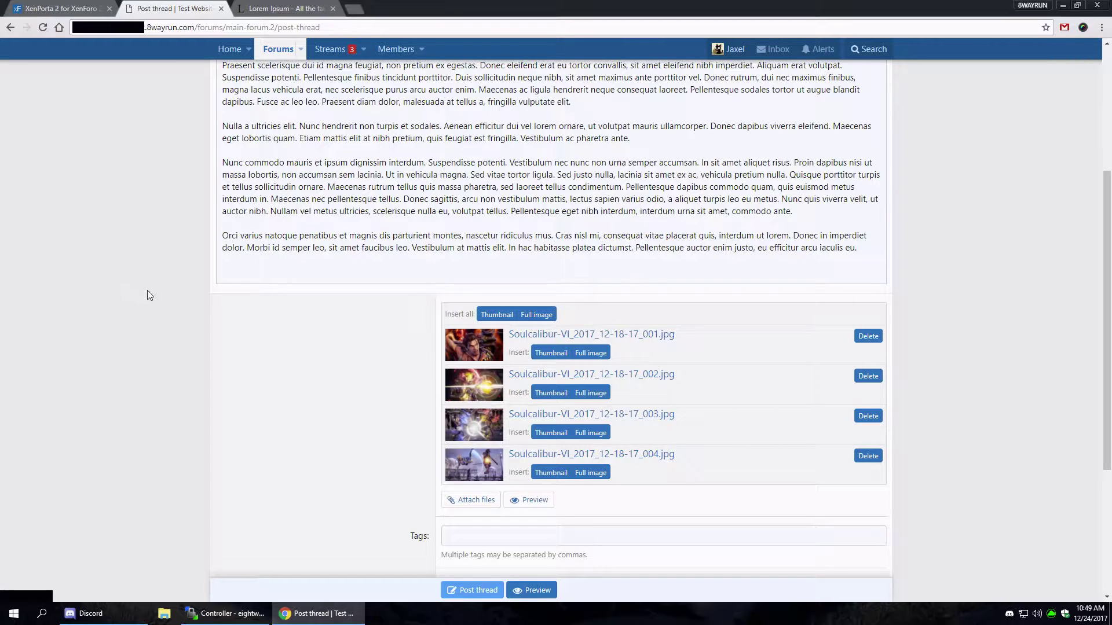
pyautogui.scroll(-4, 161, 366)
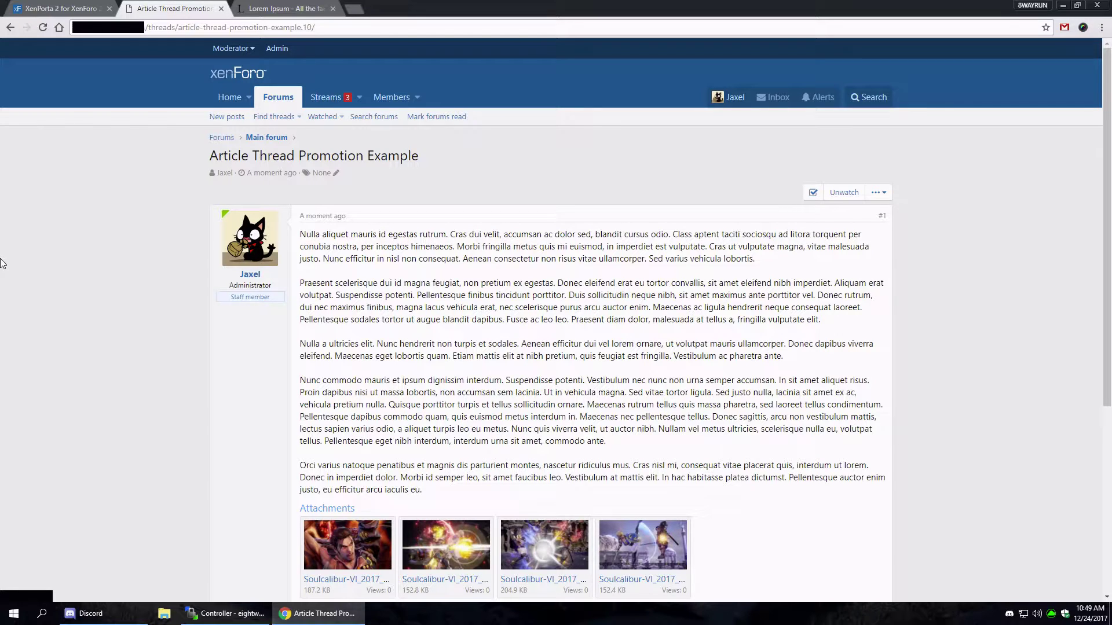
# - Open the portal home page in a separate browser tab and close the Lorem Ipsum page
pyautogui.click(231, 99)
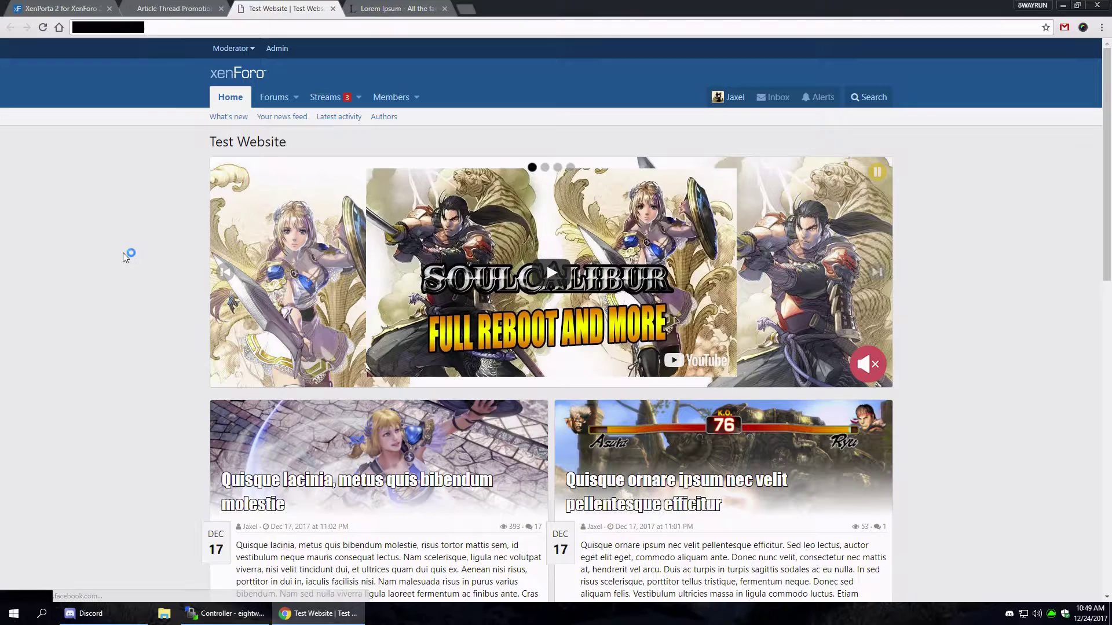
pyautogui.click(444, 8)
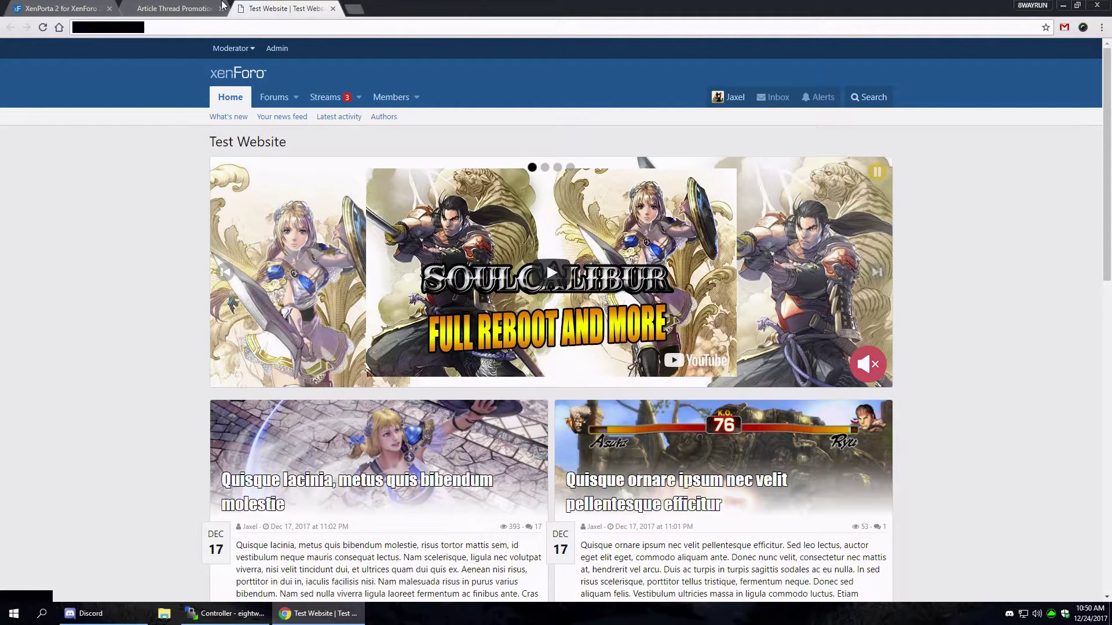
# - Return to the Article Thread Promotion Example thread and open its Promote to article settings
pyautogui.click(174, 8)
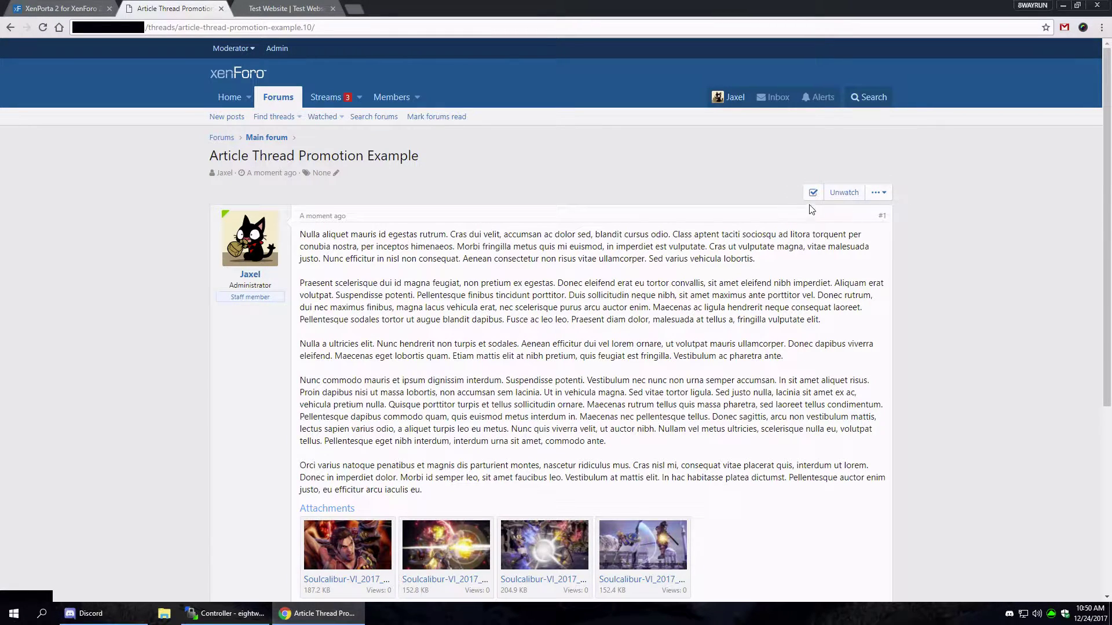
pyautogui.click(878, 192)
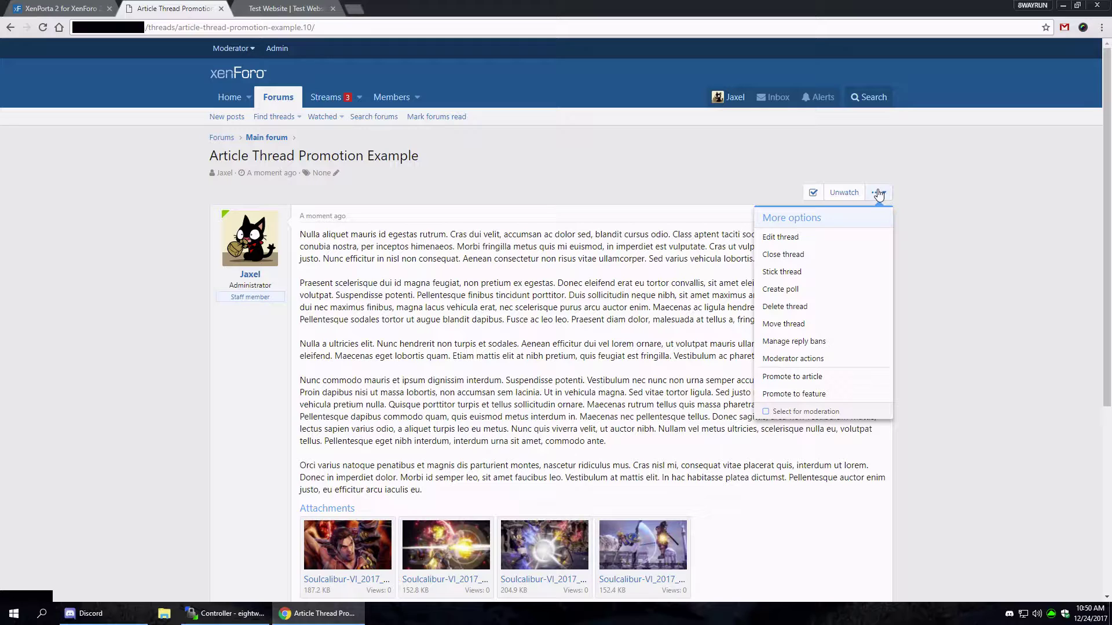
pyautogui.click(820, 377)
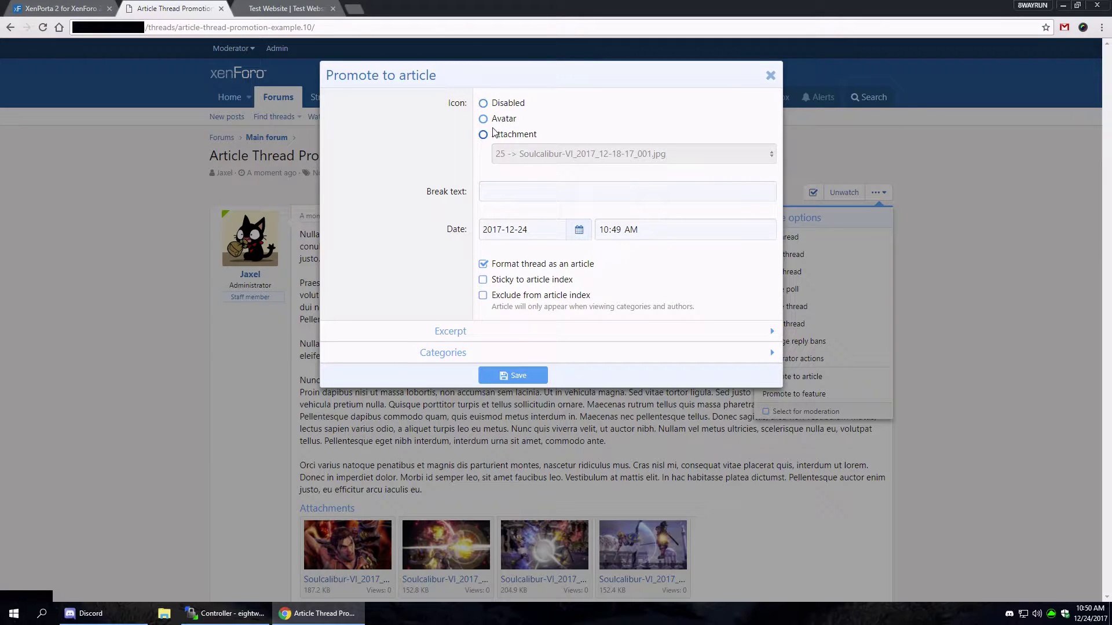
# - Load all articles on the portal home page and examine how their avatar icons and header images are displayed
pyautogui.hotkey('ctrl', 'Tab')
pyautogui.scroll(-3, 172, 337)
pyautogui.scroll(-10, 172, 337)
pyautogui.click(553, 341)
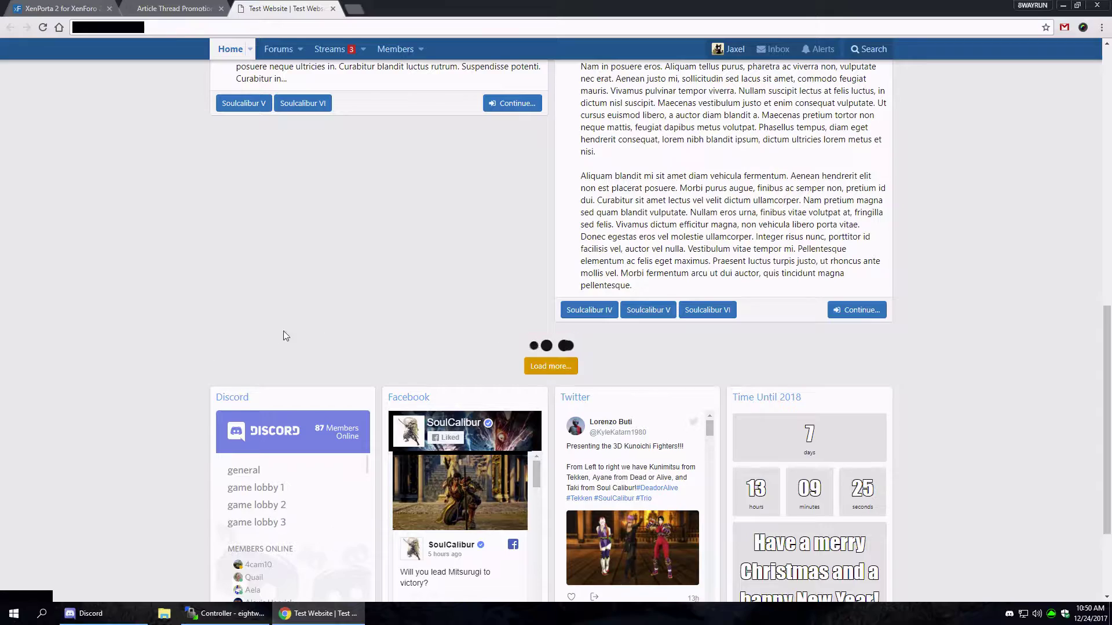
pyautogui.scroll(-5, 551, 434)
pyautogui.click(544, 496)
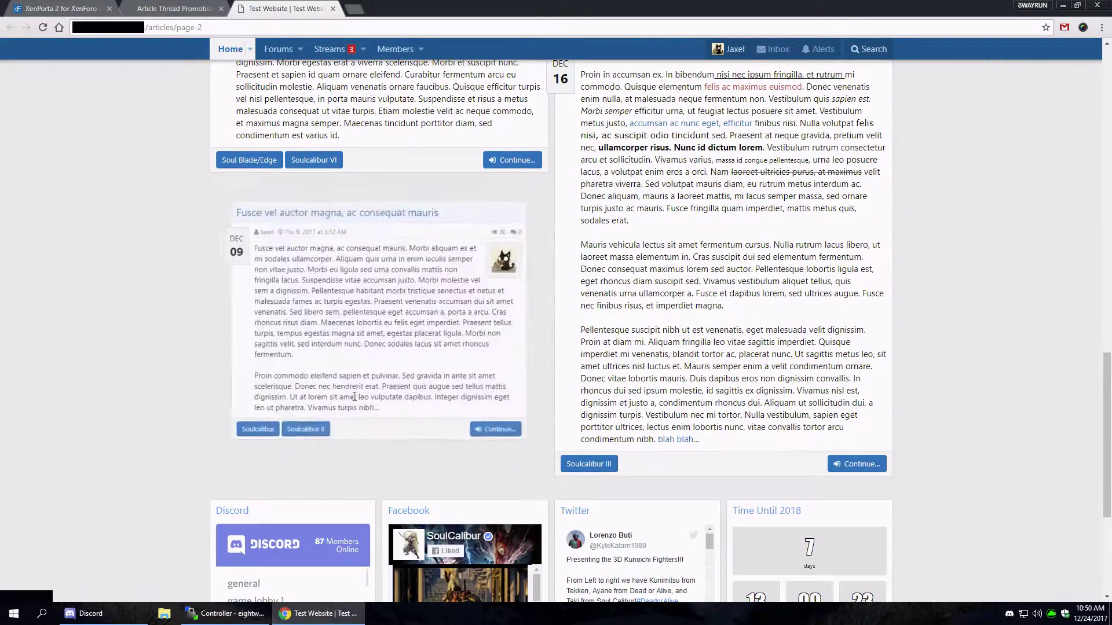
pyautogui.scroll(1, 577, 308)
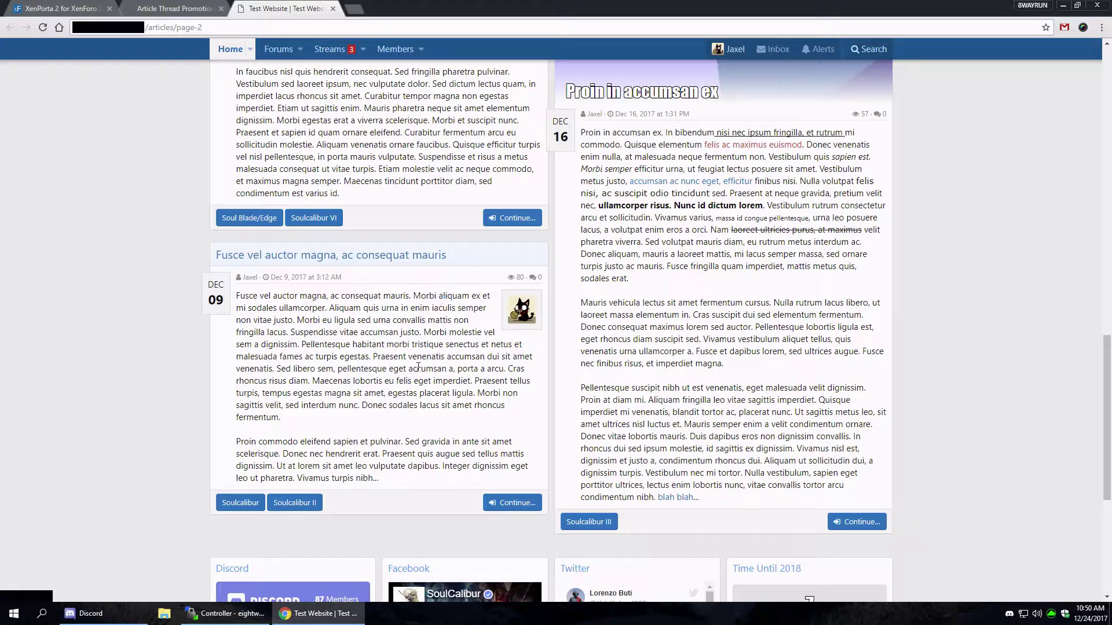
pyautogui.scroll(10, 417, 367)
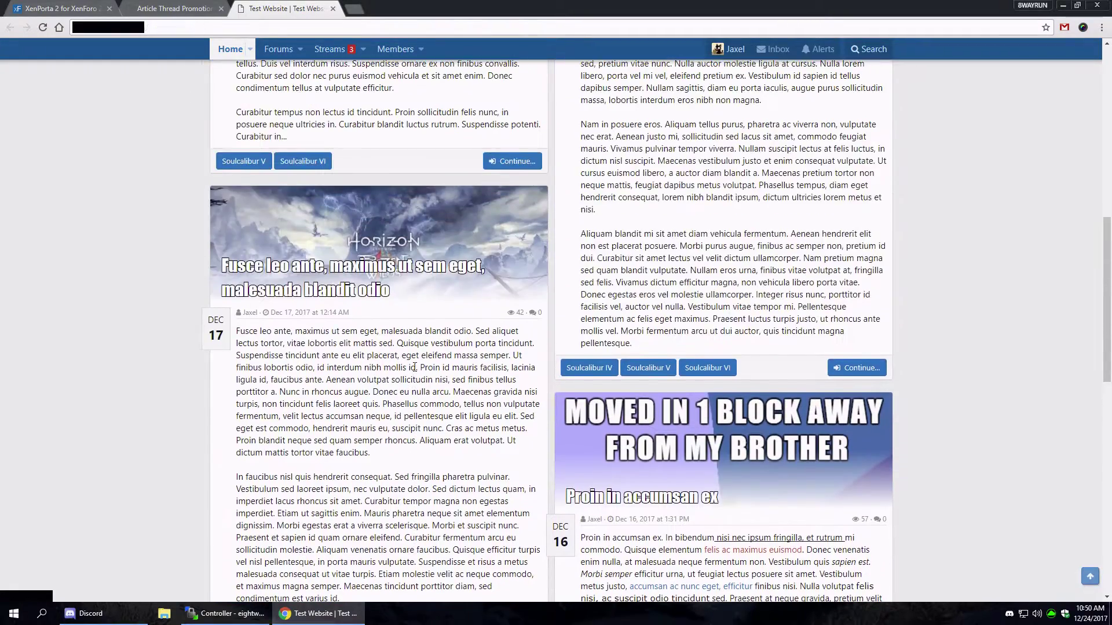
pyautogui.scroll(4, 416, 371)
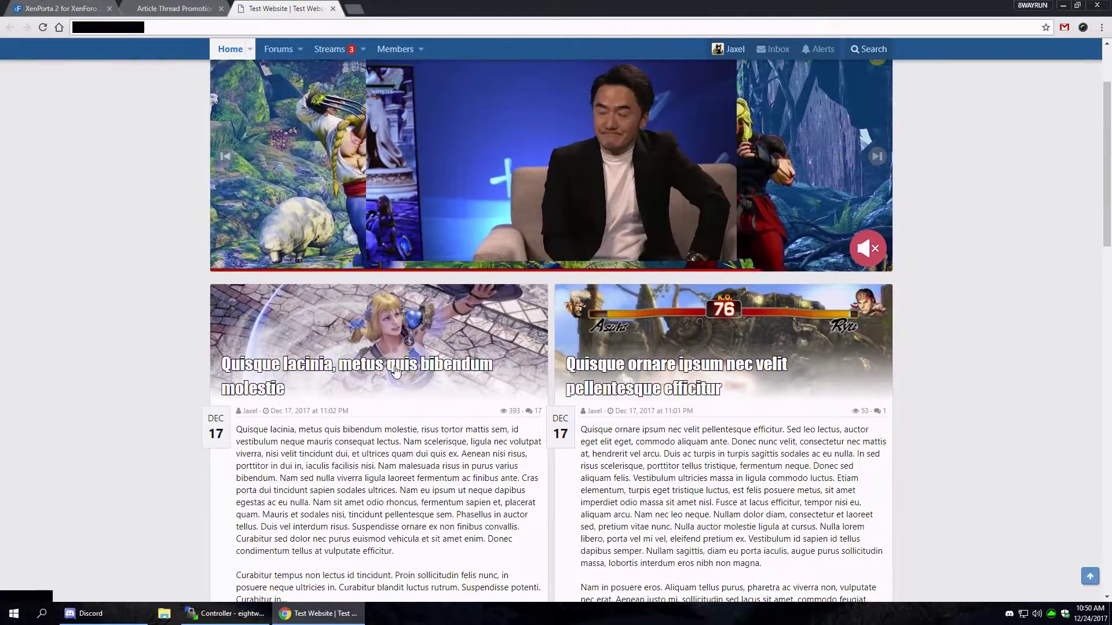
pyautogui.scroll(-12, 320, 385)
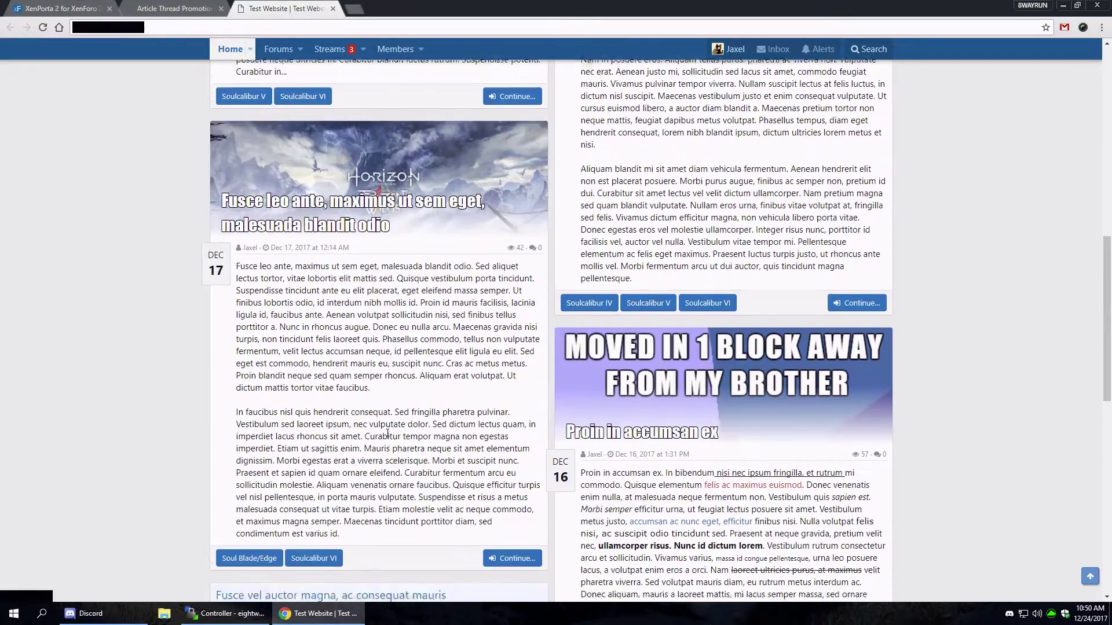
# - Return to the thread's Promote to article settings and use attachment Soulcalibur-VI_2017_12-18-17_002.jpg as the article icon
pyautogui.scroll(12, 400, 431)
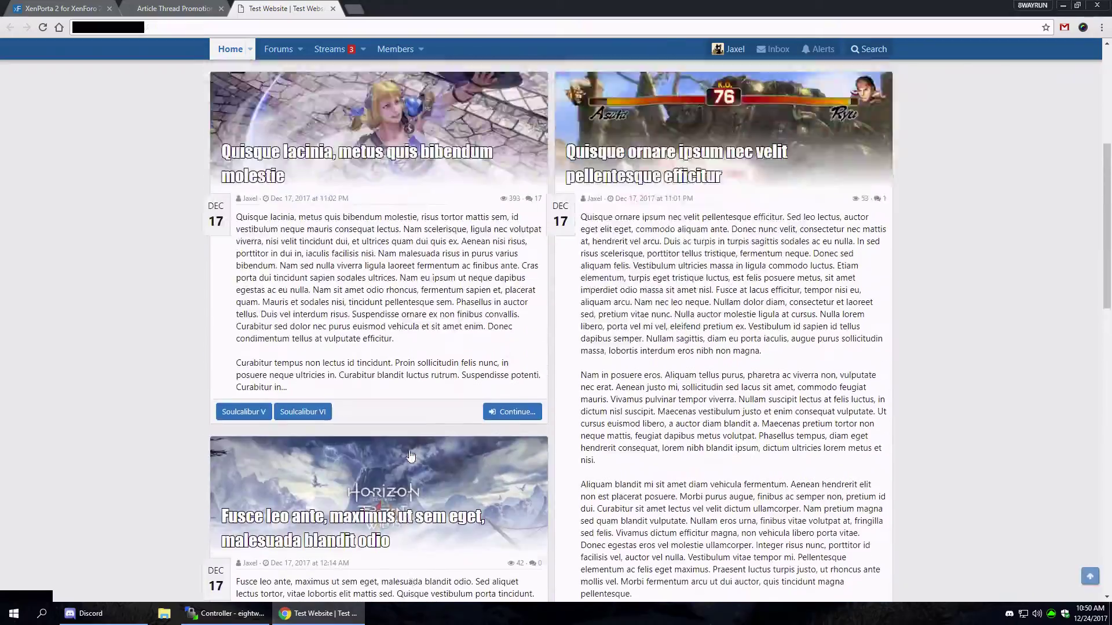
pyautogui.scroll(1, 410, 437)
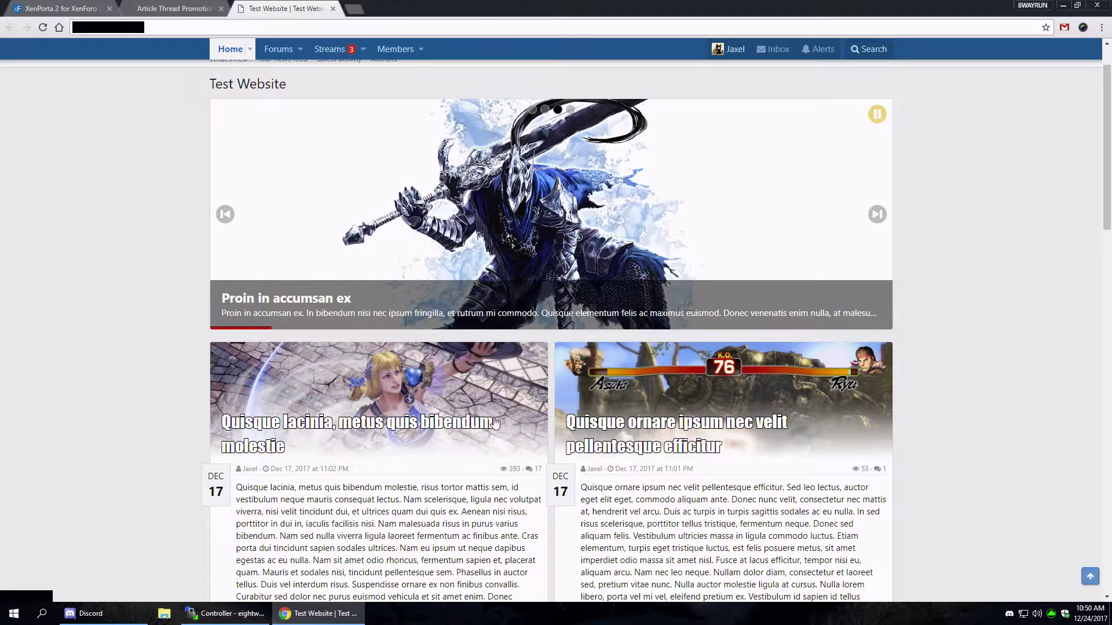
pyautogui.click(174, 8)
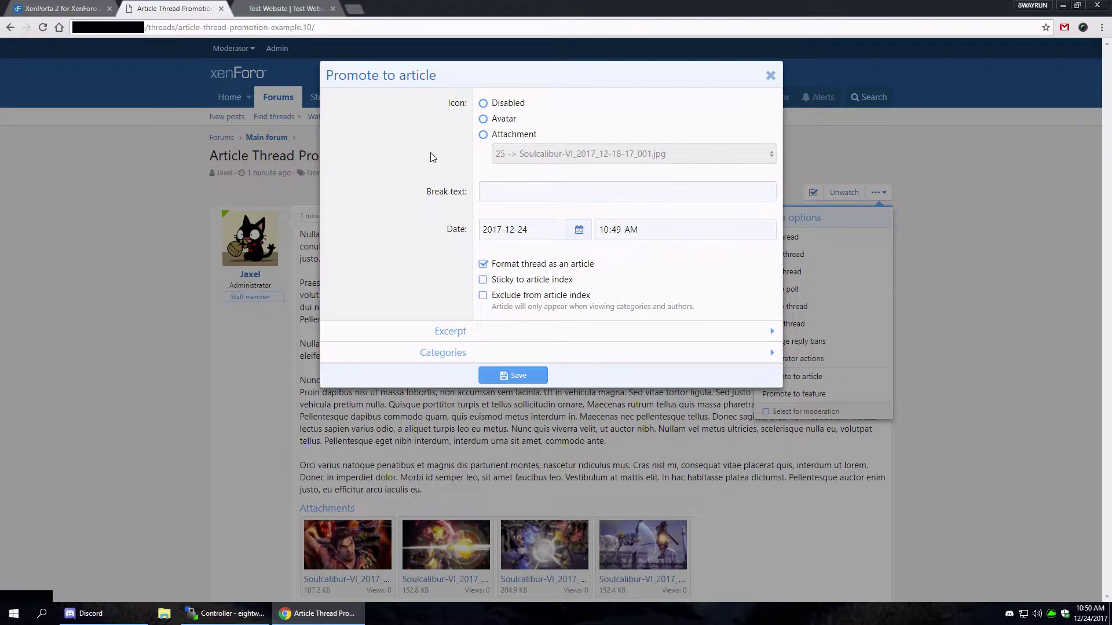
pyautogui.click(507, 135)
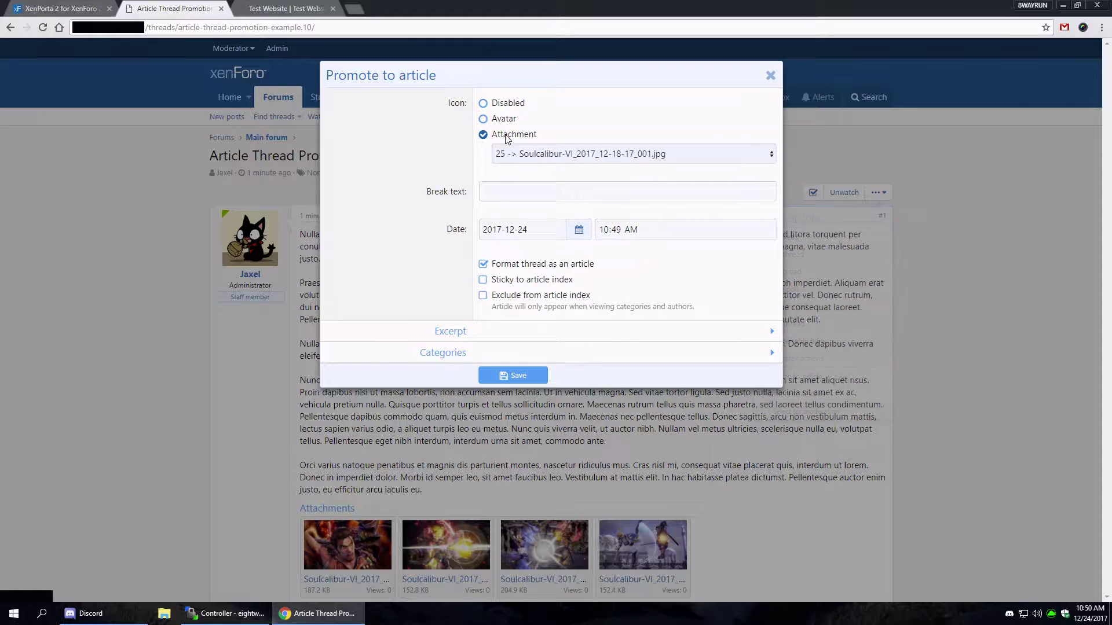
pyautogui.click(528, 154)
pyautogui.click(557, 197)
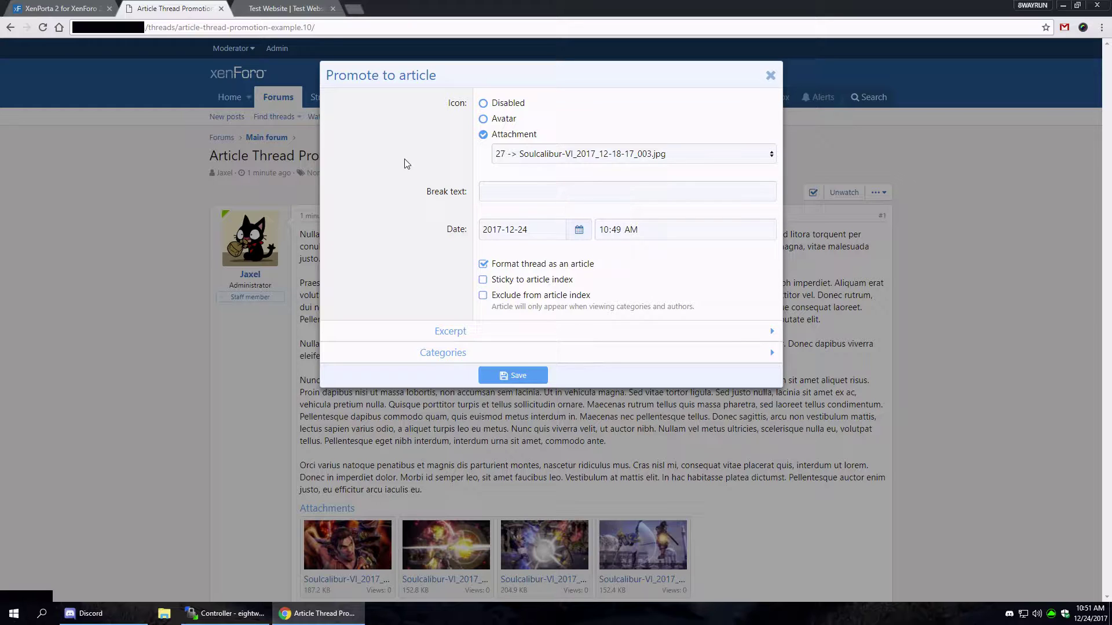
pyautogui.click(595, 158)
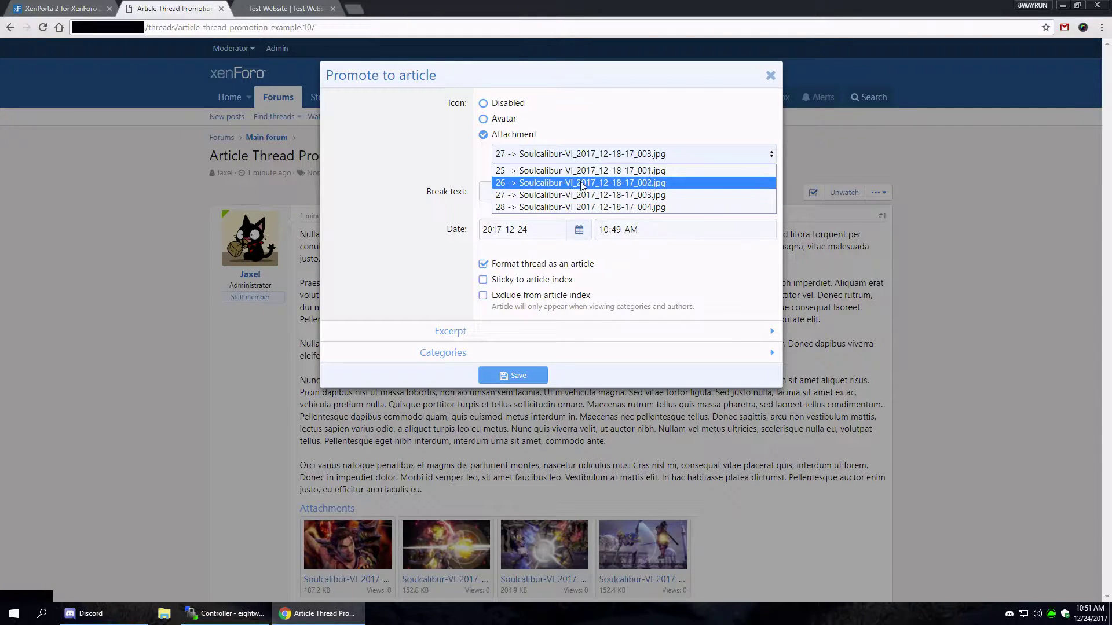
pyautogui.click(586, 183)
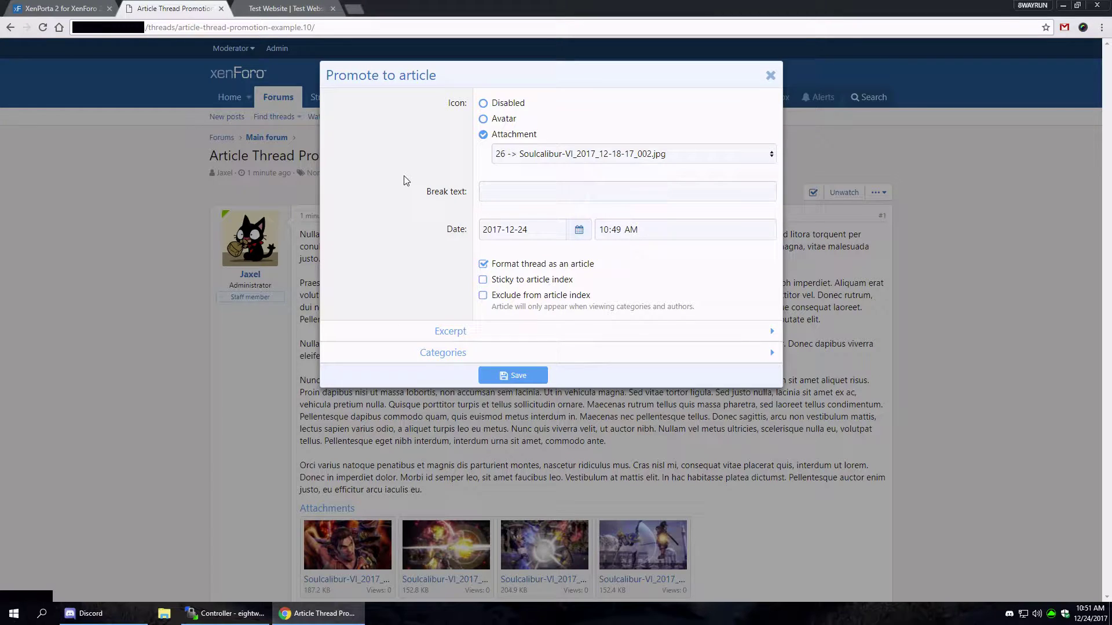
# - Examine the attachment header images and avatar icon on the portal articles, and return to the promotion settings
pyautogui.click(283, 8)
pyautogui.scroll(-10, 179, 322)
pyautogui.scroll(-5, 180, 322)
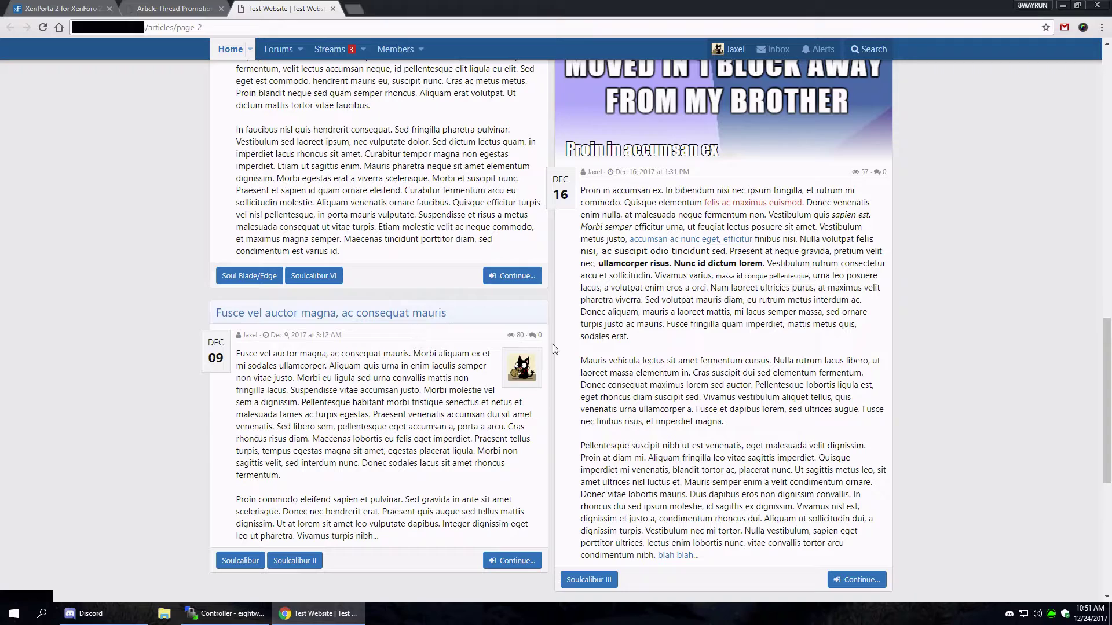
pyautogui.scroll(4, 449, 363)
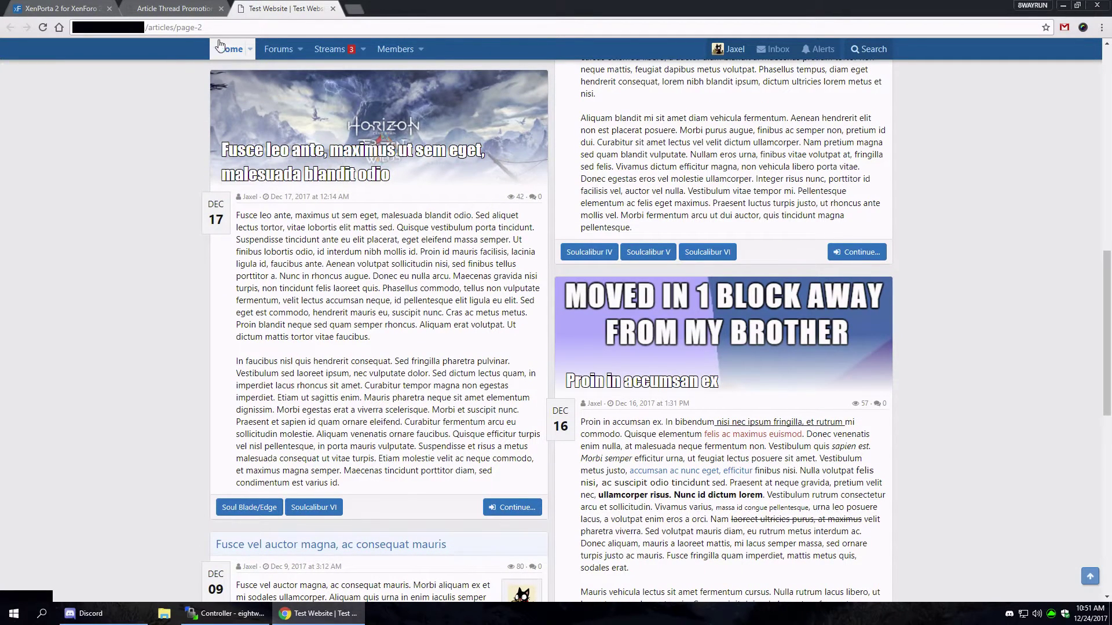
pyautogui.click(200, 9)
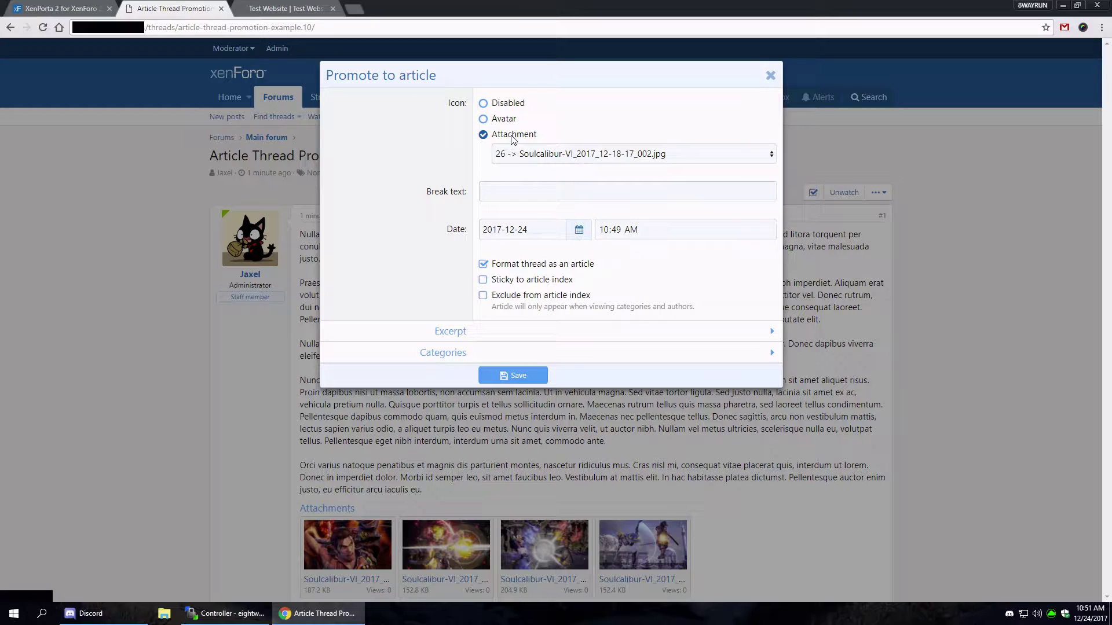
# - Set the article's break text to "Gallery after the break" and check the custom title and excerpt options
pyautogui.click(543, 188)
pyautogui.write('Gal')
pyautogui.press('Down')
pyautogui.press('Return')
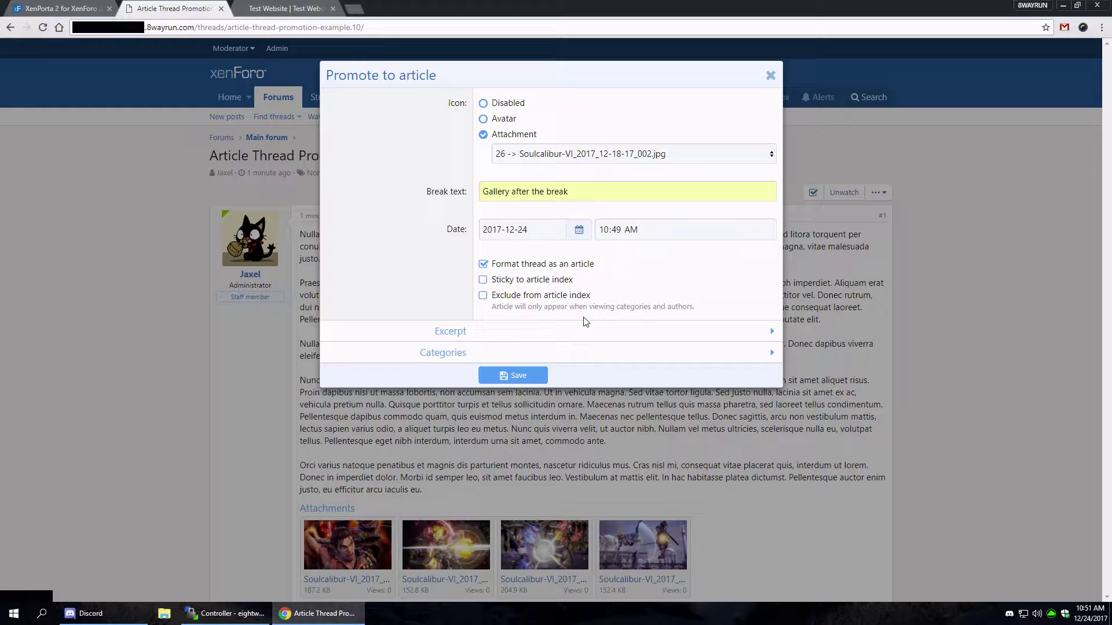
pyautogui.click(542, 340)
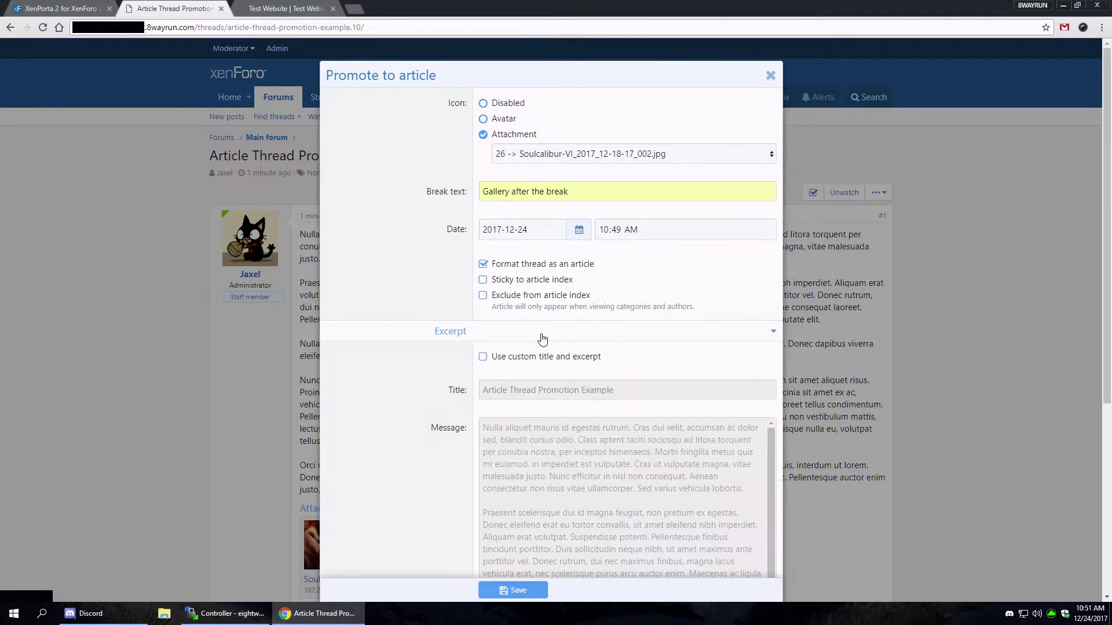
pyautogui.click(585, 334)
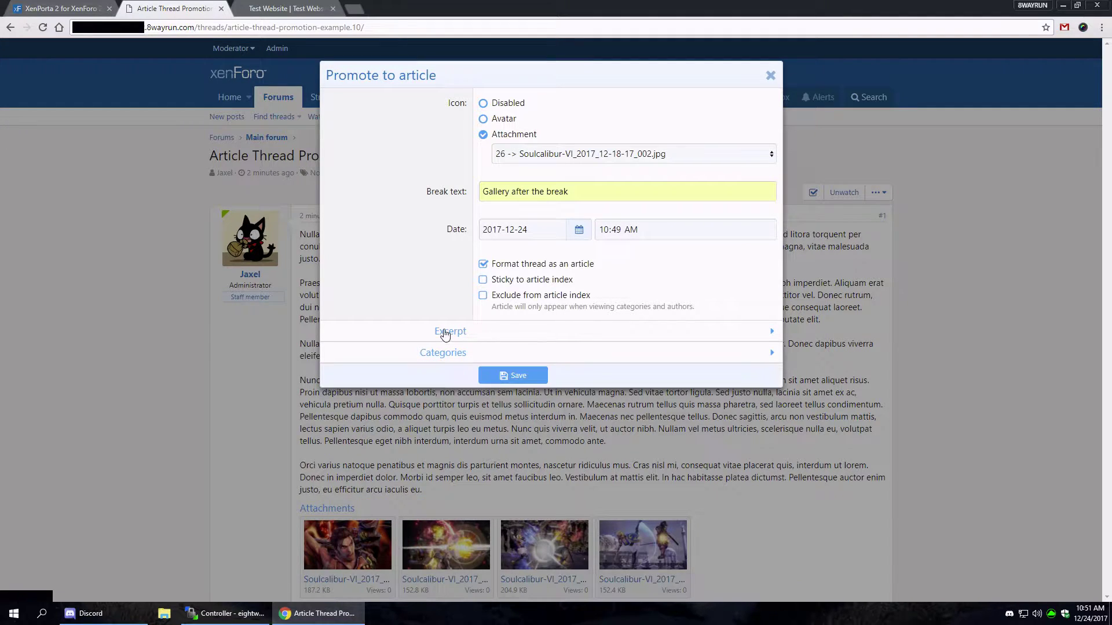
# - Examine how the title and excerpt of the "Quisque lacinia, metus quis bibendum molestie" article appear on the portal
pyautogui.click(301, 8)
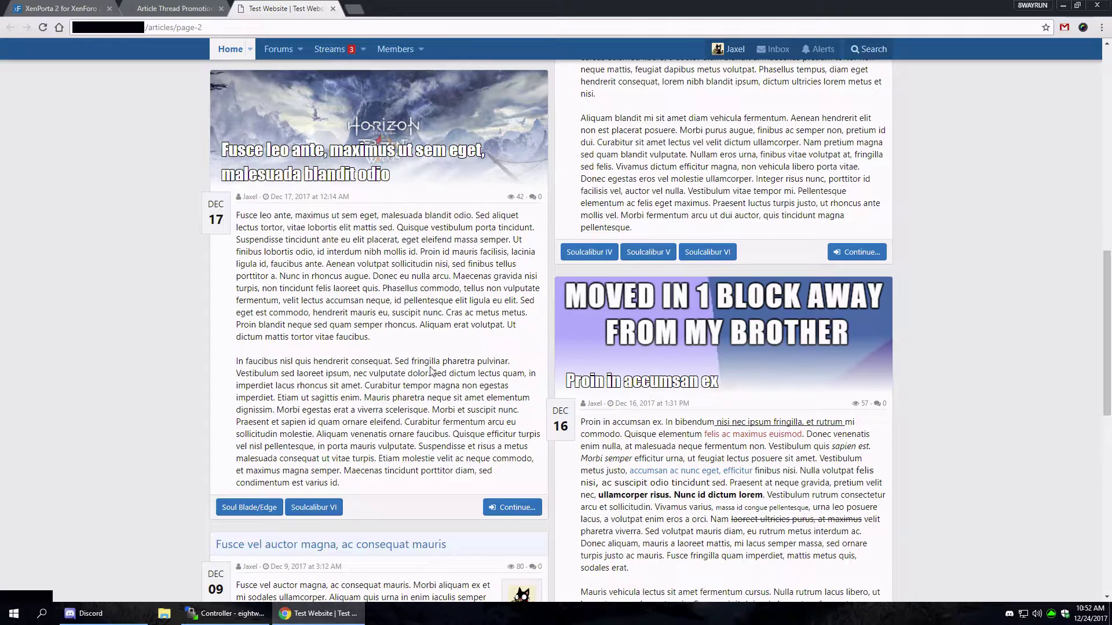
pyautogui.scroll(12, 429, 359)
pyautogui.scroll(-4, 427, 360)
pyautogui.moveTo(541, 481); pyautogui.dragTo(215, 247)
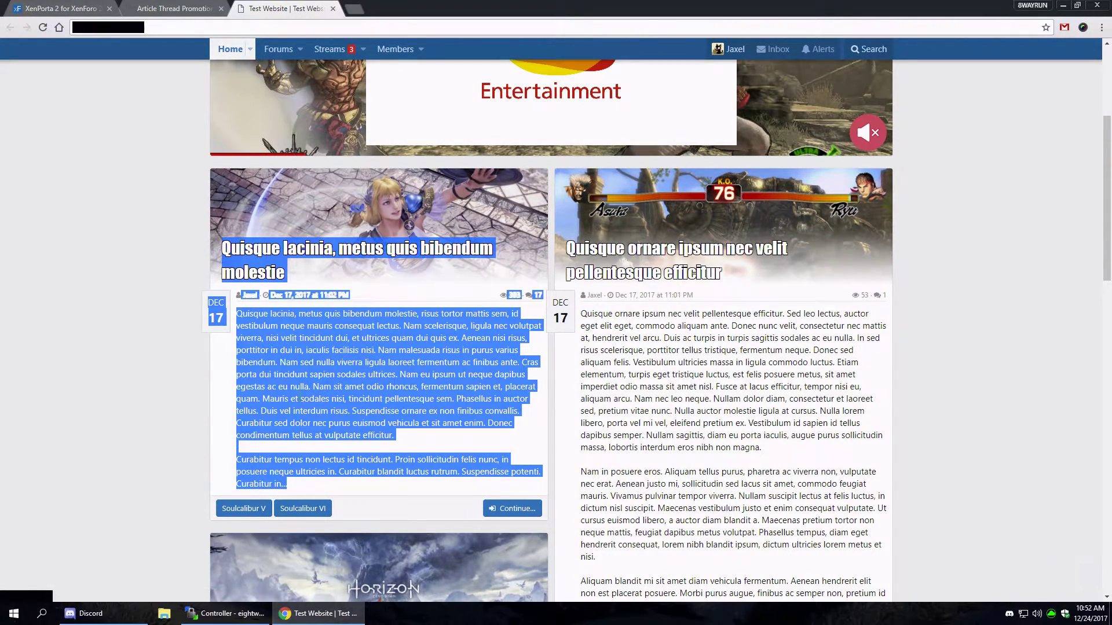
pyautogui.click(381, 418)
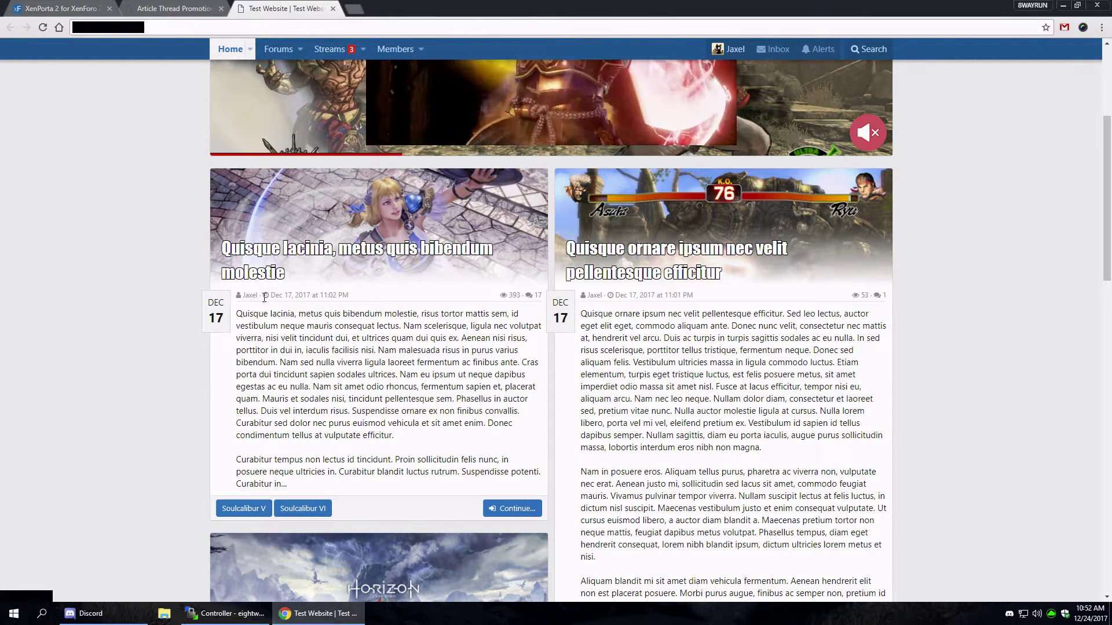
# - Return to the promotion settings and show the available article categories
pyautogui.click(177, 7)
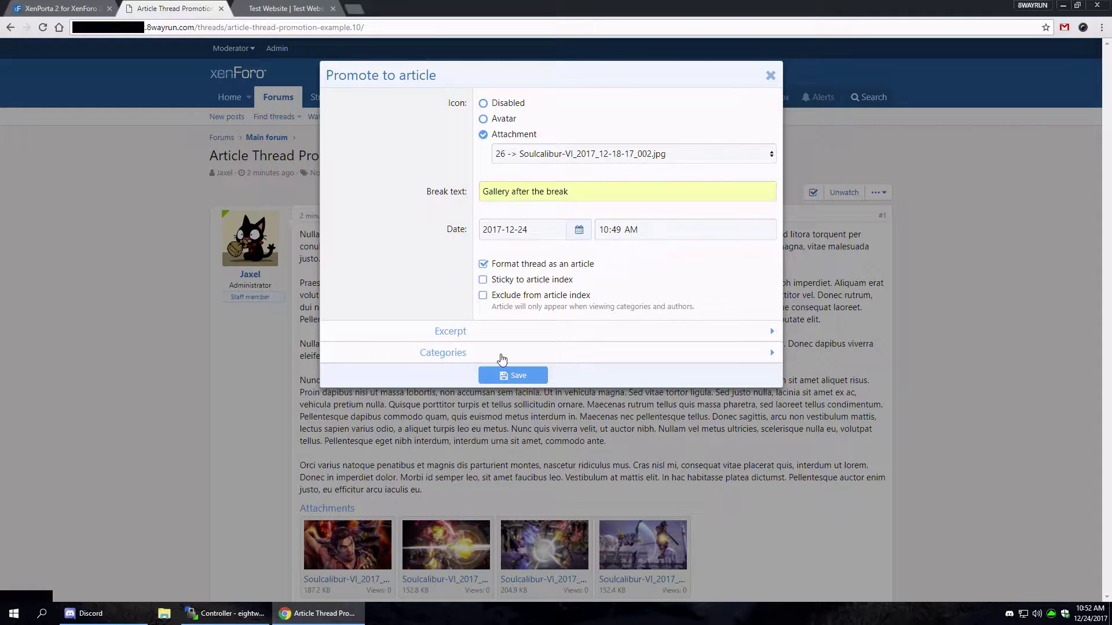
pyautogui.click(503, 356)
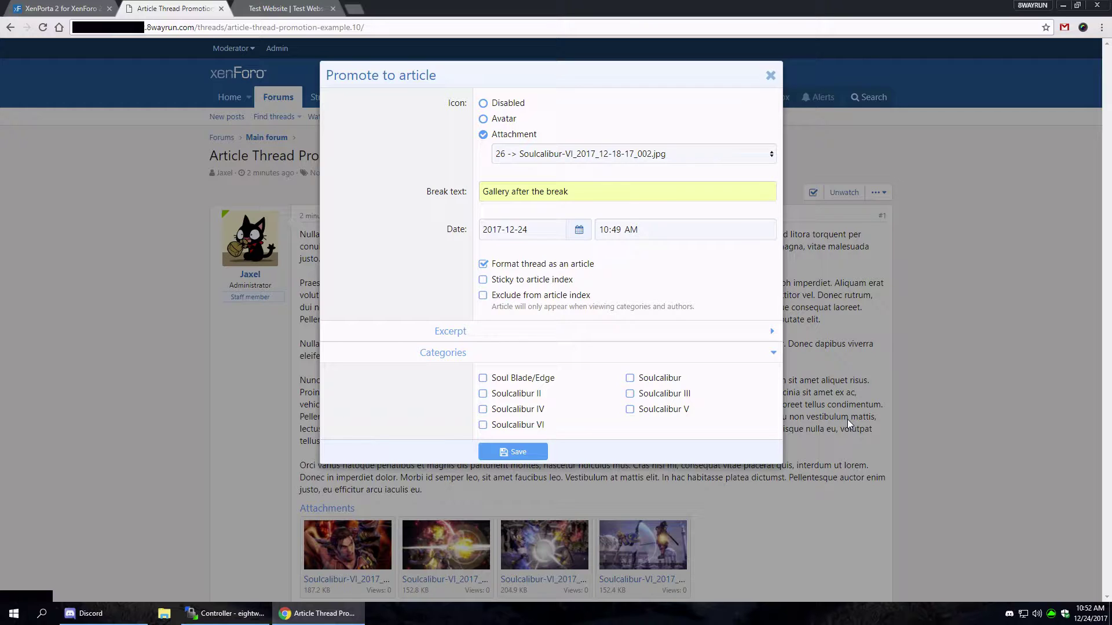
pyautogui.click(360, 506)
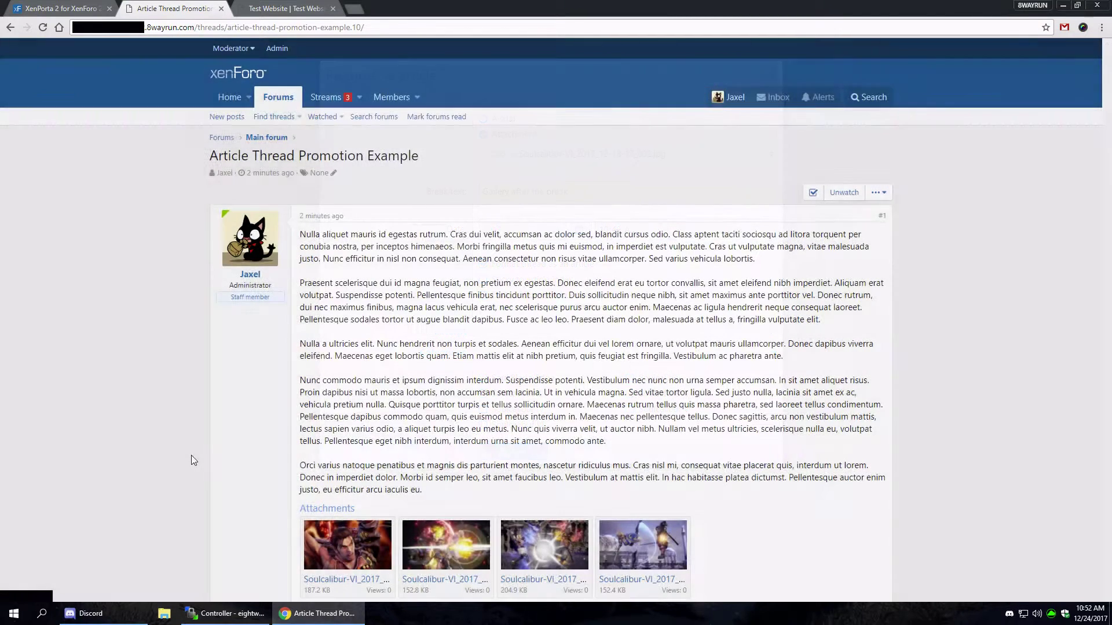
# - Reopen the thread's Promote to article settings with attachment Soulcalibur-VI_2017_12-18-17_002.jpg as icon and "Gallery after the break" as break text
pyautogui.scroll(-5, 198, 446)
pyautogui.scroll(3, 197, 426)
pyautogui.scroll(2, 197, 425)
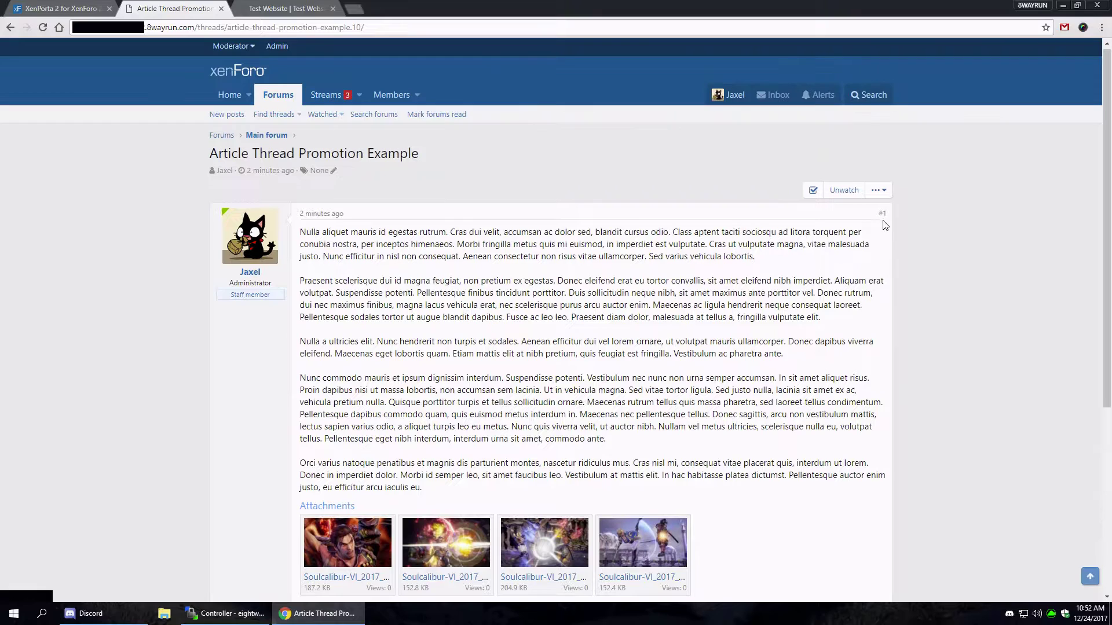
pyautogui.click(879, 191)
pyautogui.click(801, 375)
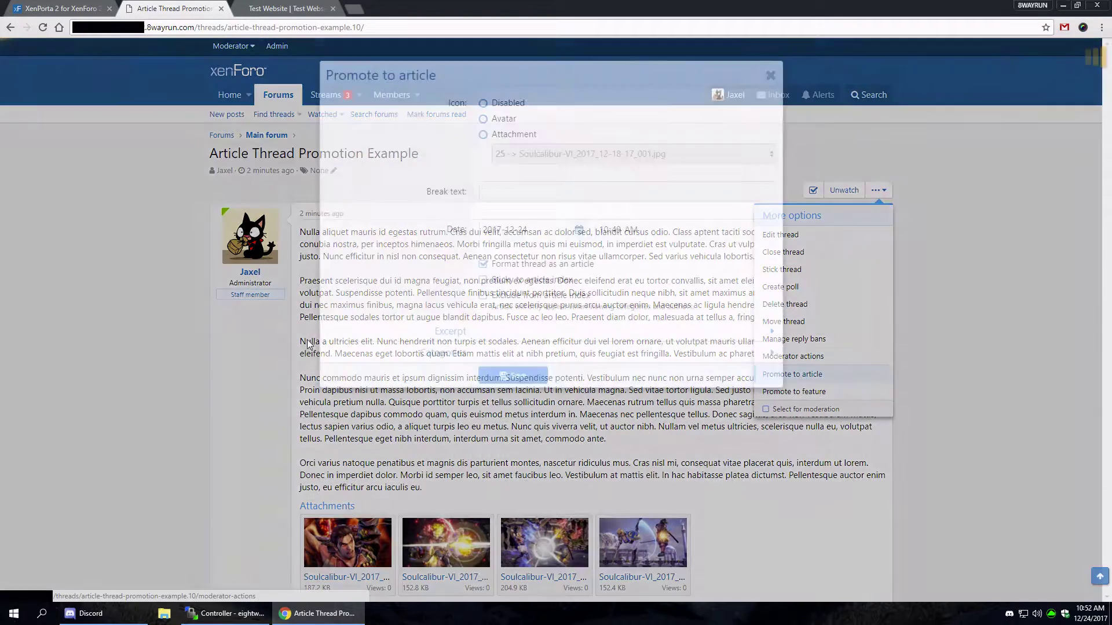
pyautogui.click(504, 135)
pyautogui.click(524, 155)
pyautogui.click(528, 183)
pyautogui.click(508, 191)
pyautogui.click(510, 207)
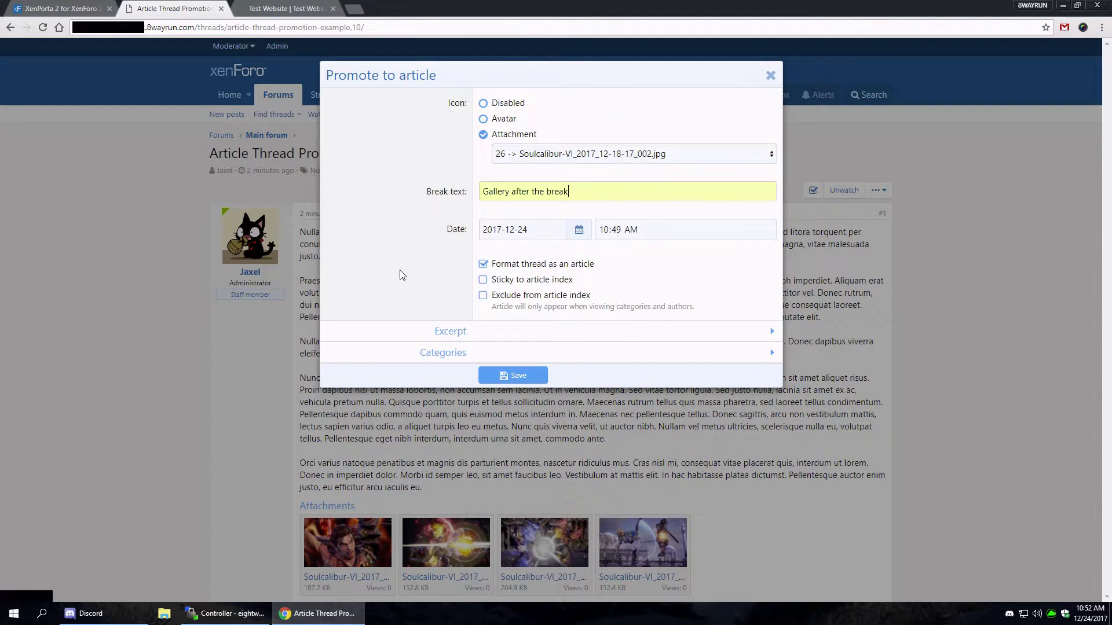
# - Assign the article to the Soulcalibur VI category and save the promotion
pyautogui.click(481, 354)
pyautogui.click(534, 426)
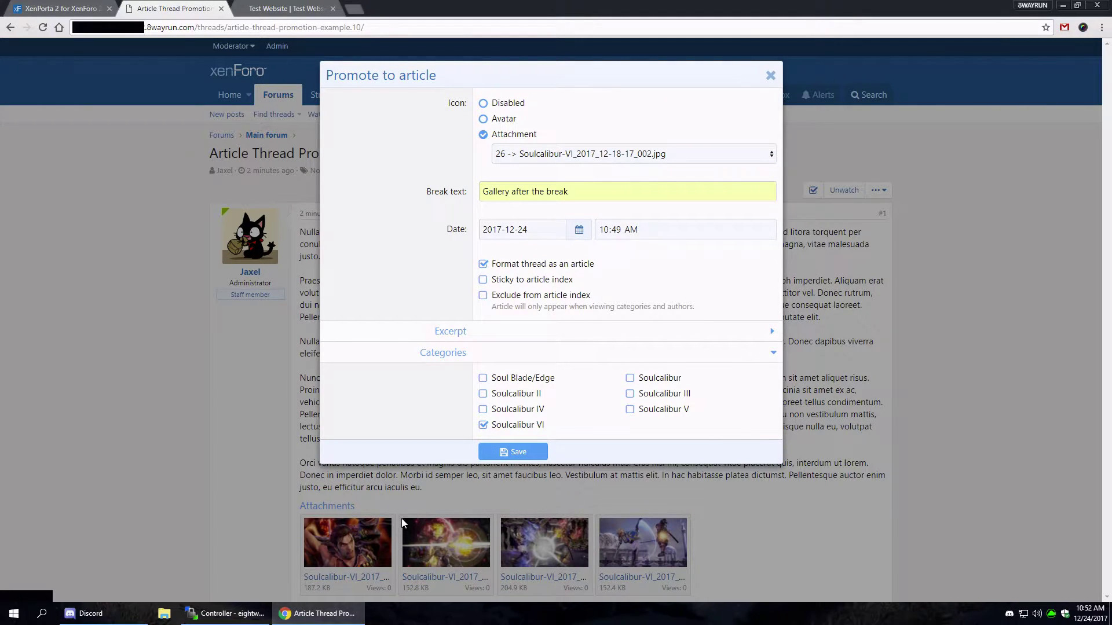
pyautogui.click(521, 453)
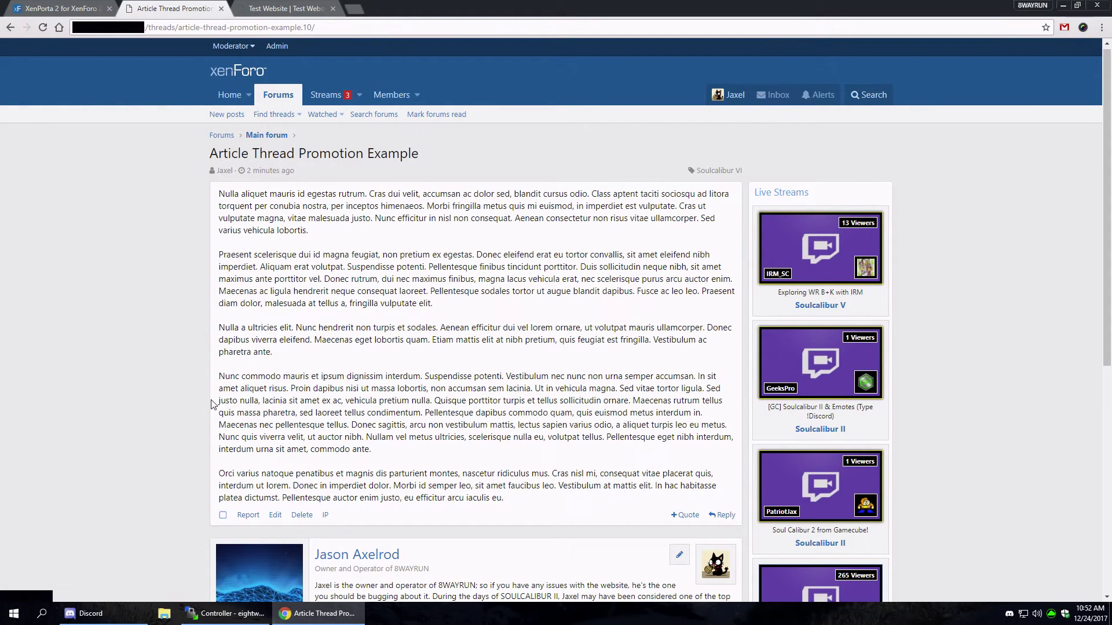
# - Examine the promoted thread's article layout, including its author block, comments section and live streams sidebar
pyautogui.scroll(-7, 212, 403)
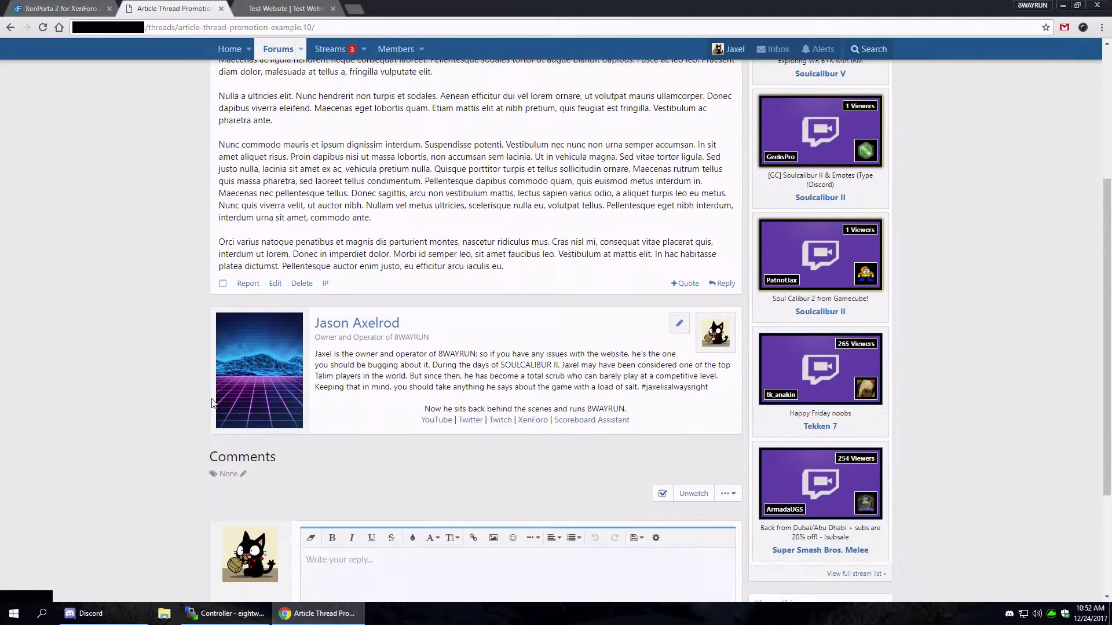
pyautogui.scroll(7, 212, 404)
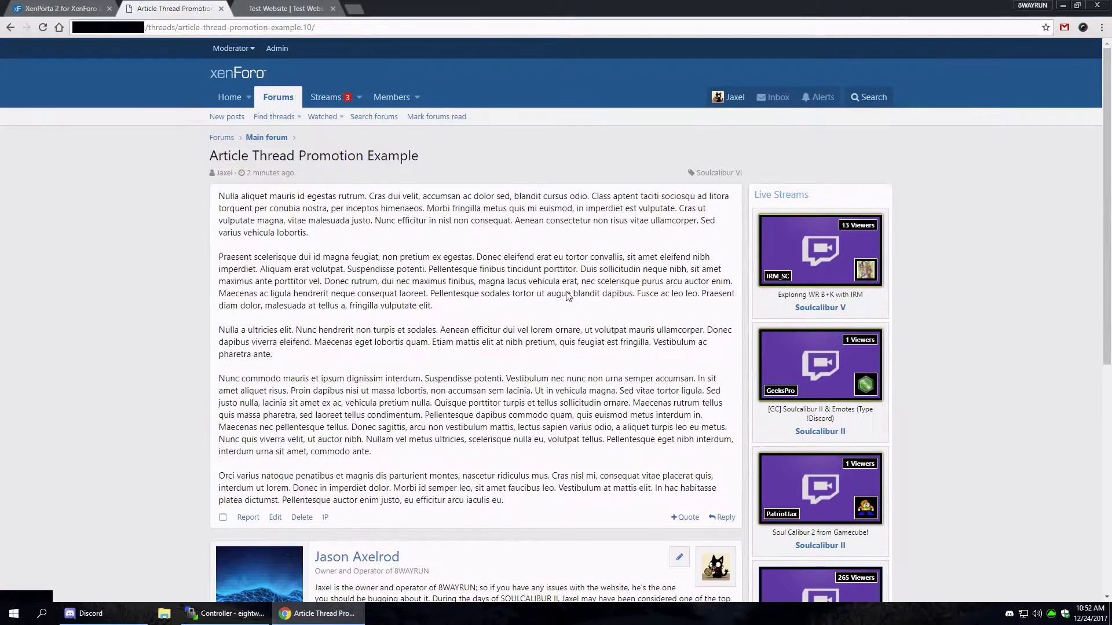
pyautogui.scroll(-5, 657, 396)
pyautogui.scroll(5, 391, 290)
pyautogui.scroll(-4, 381, 443)
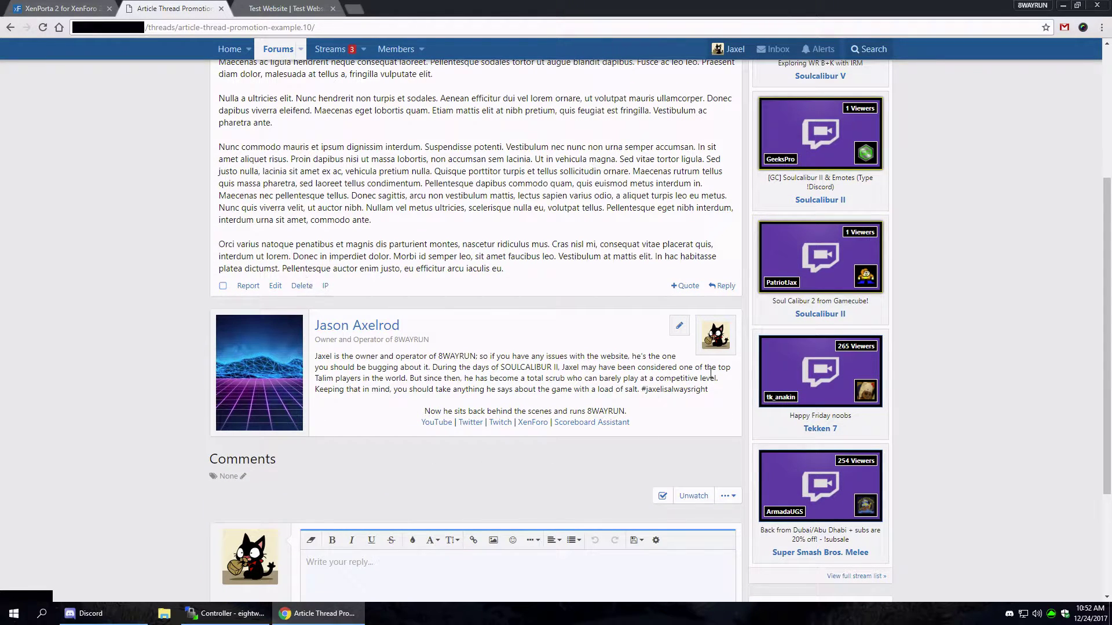
pyautogui.scroll(4, 808, 479)
pyautogui.scroll(-1, 808, 479)
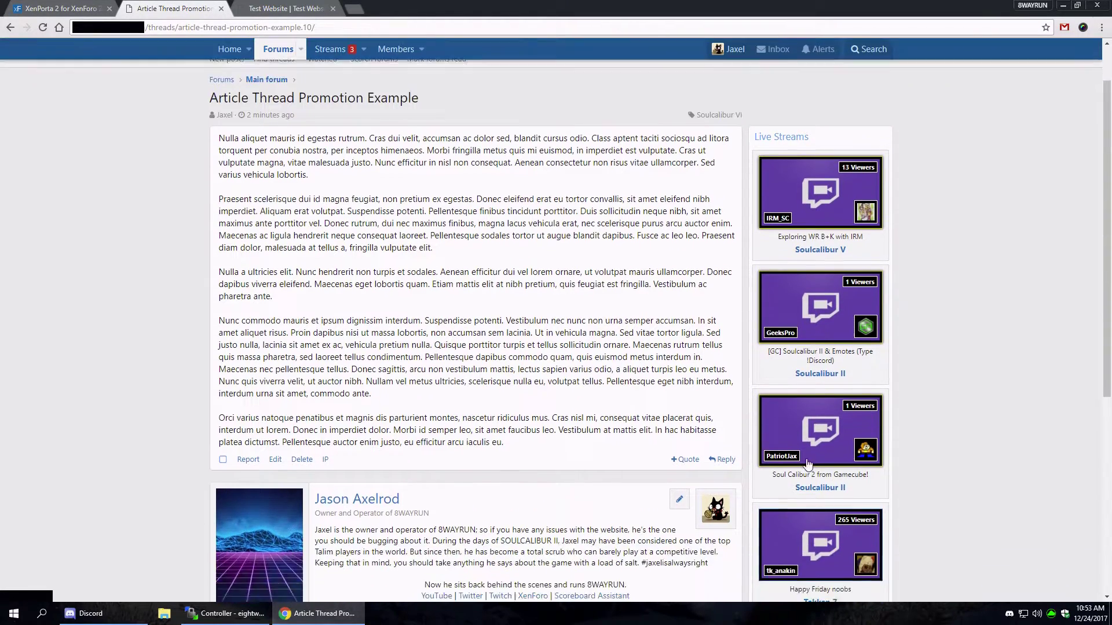
# - Post the reply "Comment one!" in the article's comments section
pyautogui.scroll(-6, 808, 479)
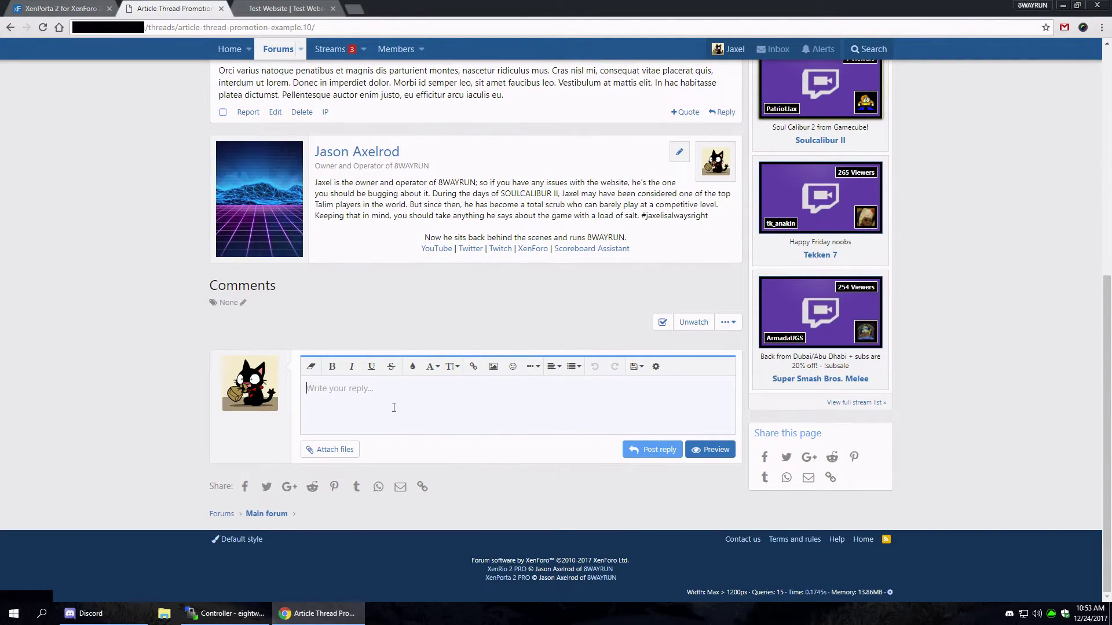
pyautogui.write('Coi')
pyautogui.write('ment one!')
pyautogui.click(642, 454)
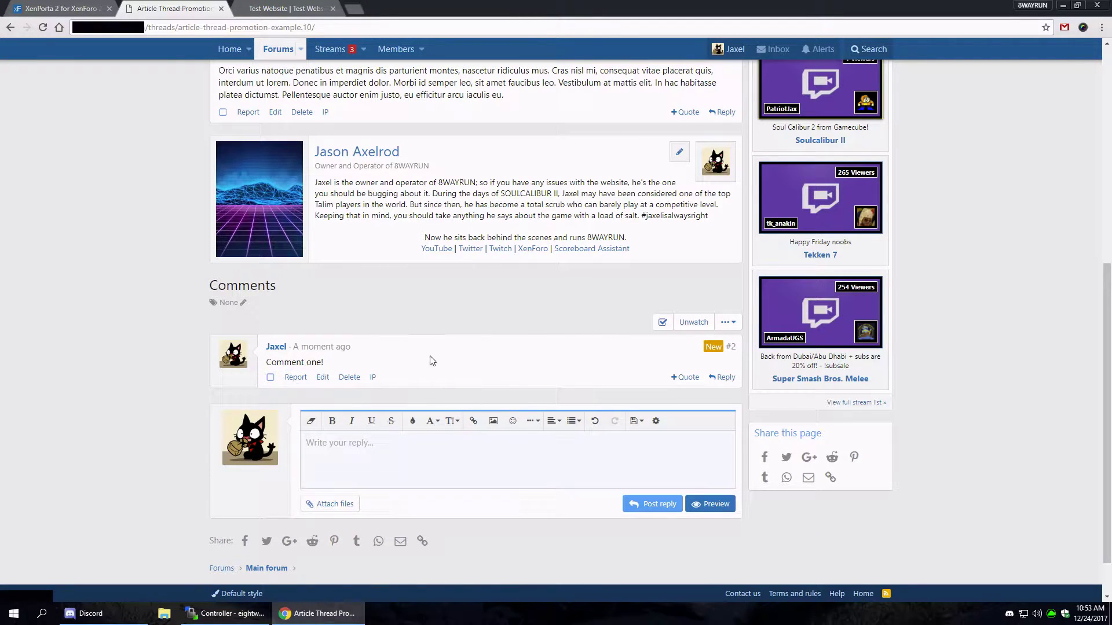
# - Reload the portal home page and examine the promoted article's header image, date and excerpt
pyautogui.scroll(7, 289, 329)
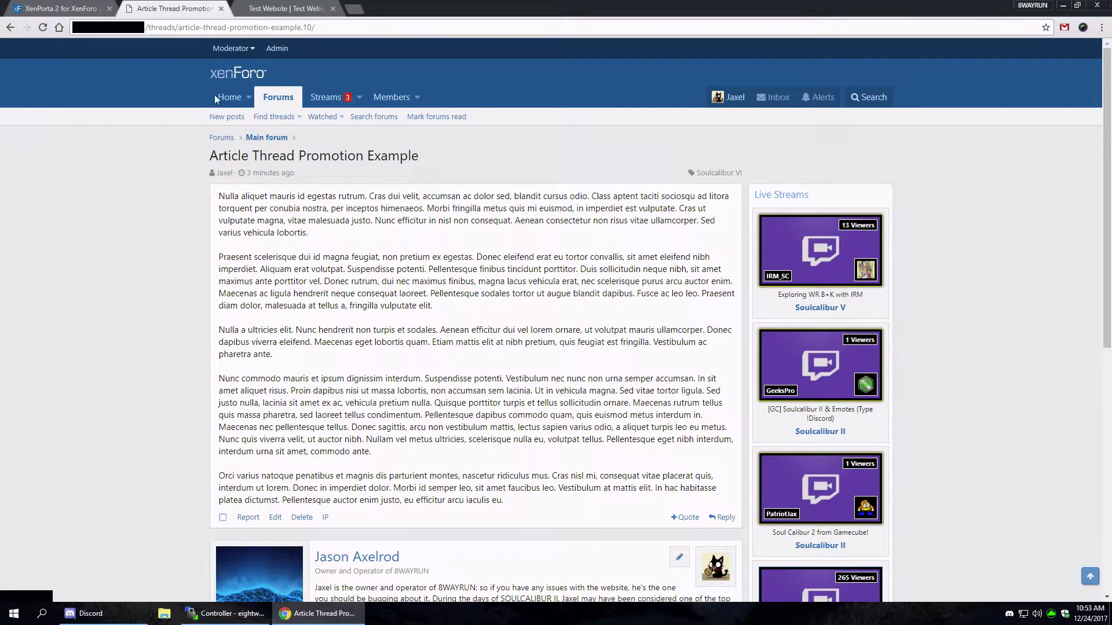
pyautogui.hotkey('ctrl', 'Tab')
pyautogui.click(212, 51)
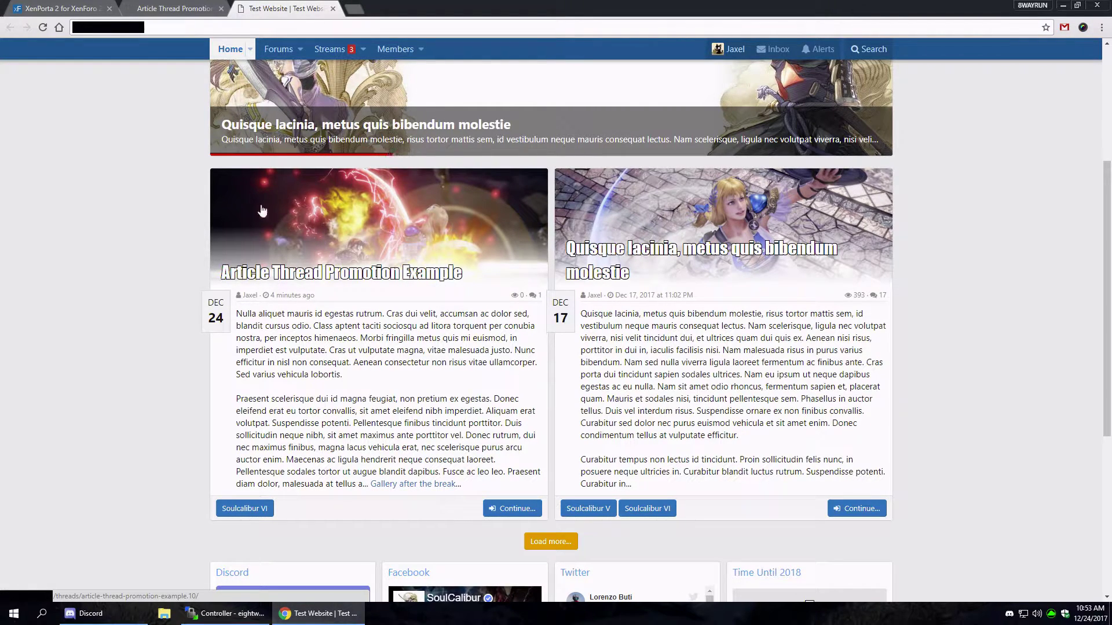
pyautogui.tripleClick(215, 322)
pyautogui.click(337, 365)
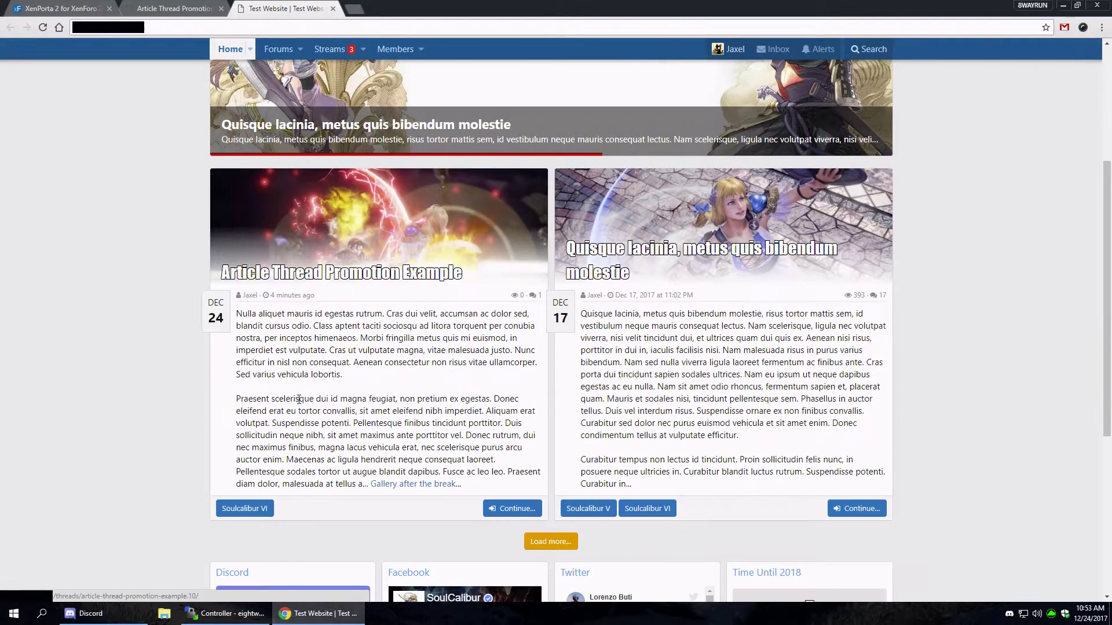
# - Load more articles on the portal home page and look over the promoted article among them
pyautogui.click(551, 541)
pyautogui.scroll(2, 366, 396)
pyautogui.scroll(-3, 366, 396)
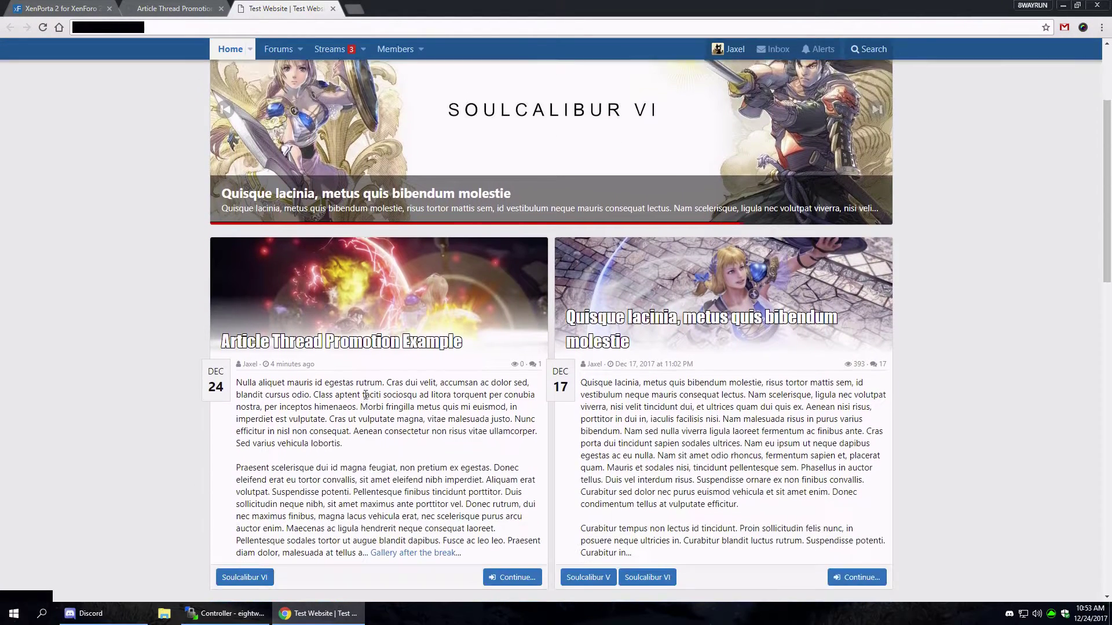
pyautogui.scroll(4, 365, 400)
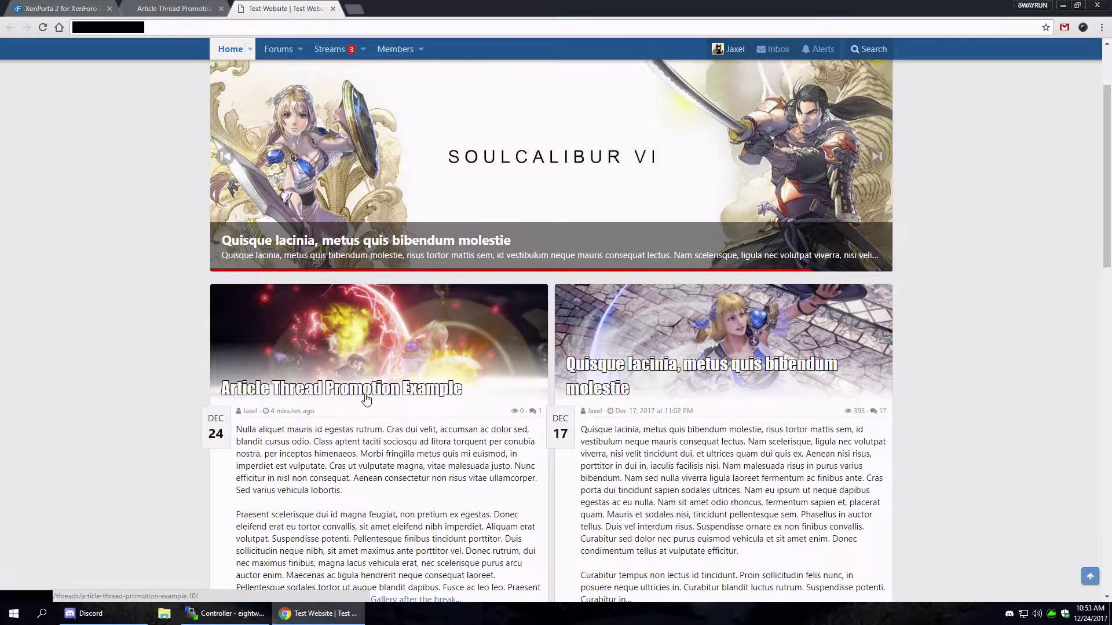
# - Return to the promoted thread and look over its article text, author block and comments
pyautogui.scroll(-2, 365, 400)
pyautogui.click(173, 7)
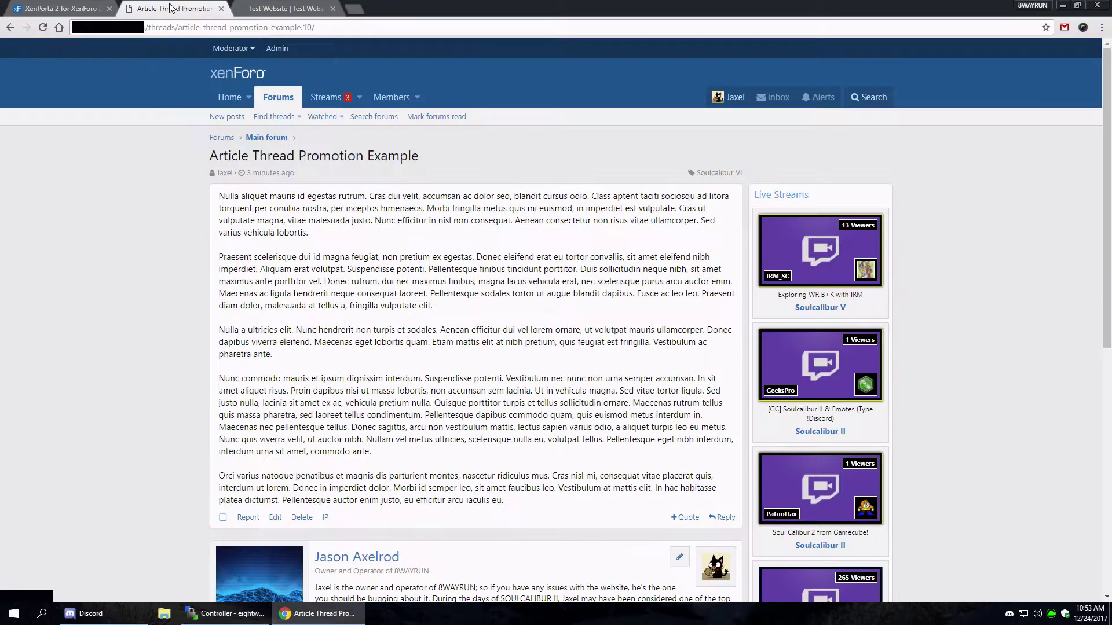
pyautogui.scroll(-4, 397, 295)
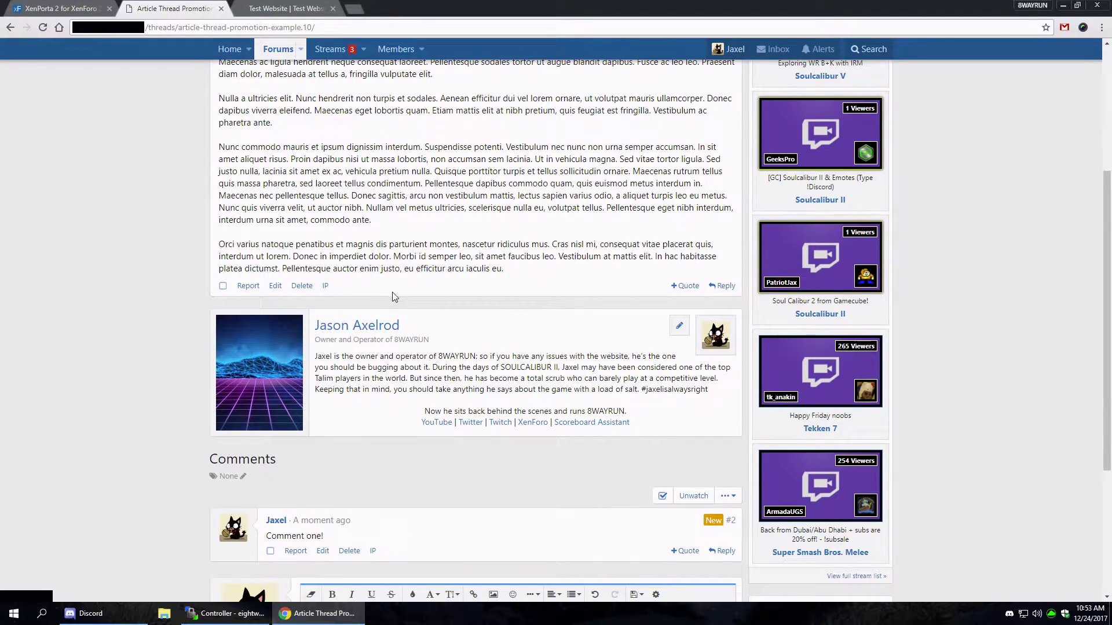
pyautogui.scroll(3, 398, 296)
pyautogui.scroll(-4, 492, 359)
pyautogui.scroll(4, 509, 360)
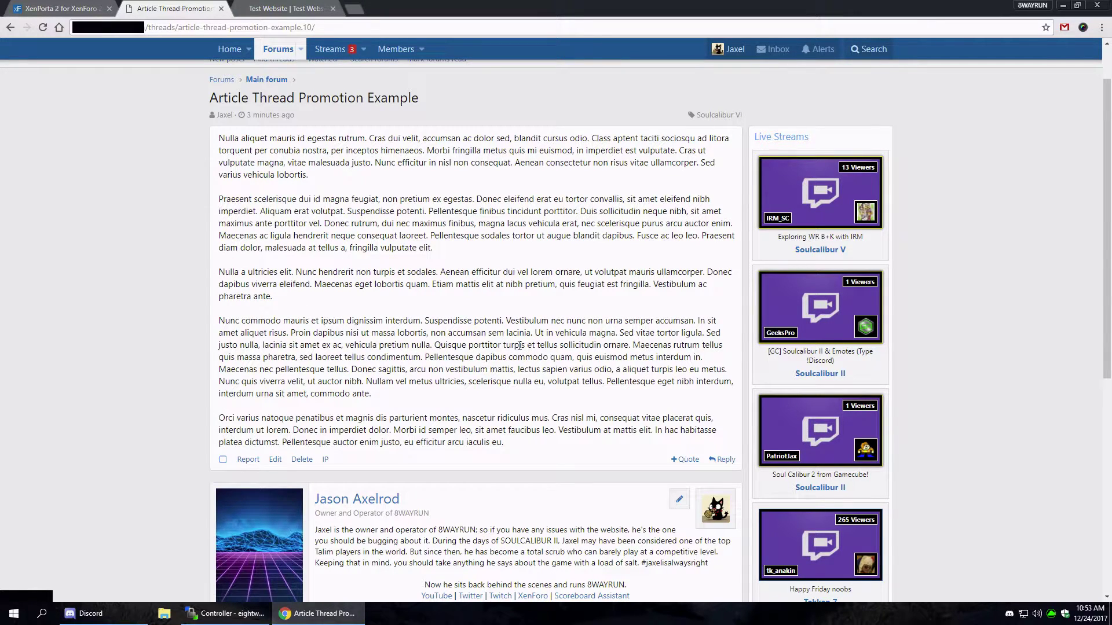
# - Edit the article post to insert all attached images as thumbnails on a new line below the text, and save the changes
pyautogui.click(274, 459)
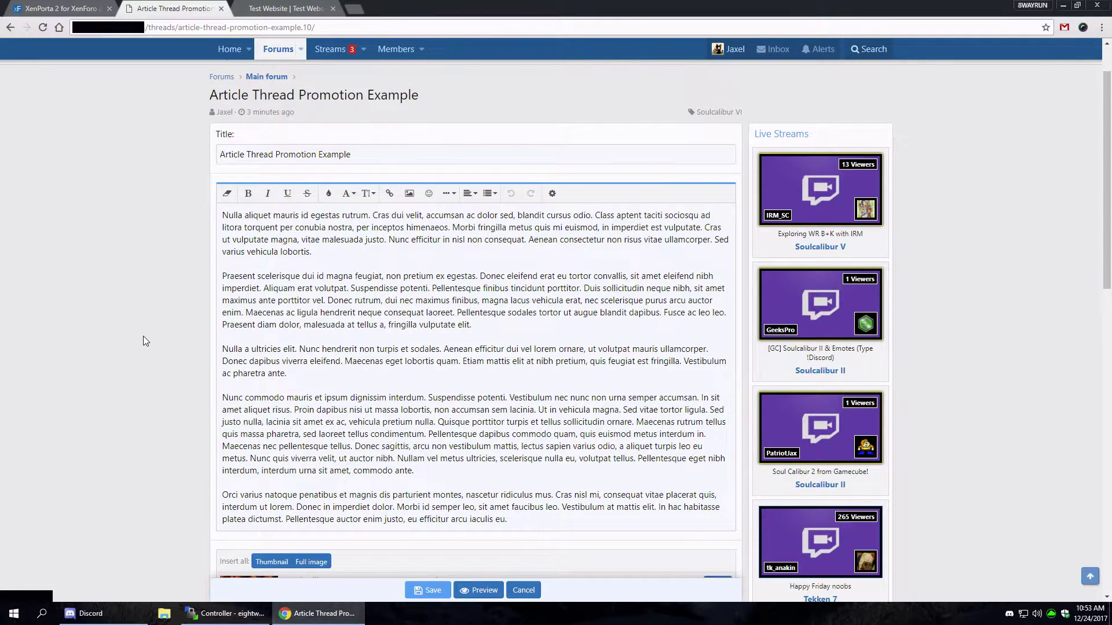
pyautogui.scroll(-3, 144, 335)
pyautogui.press('Return')
pyautogui.scroll(-3, 332, 283)
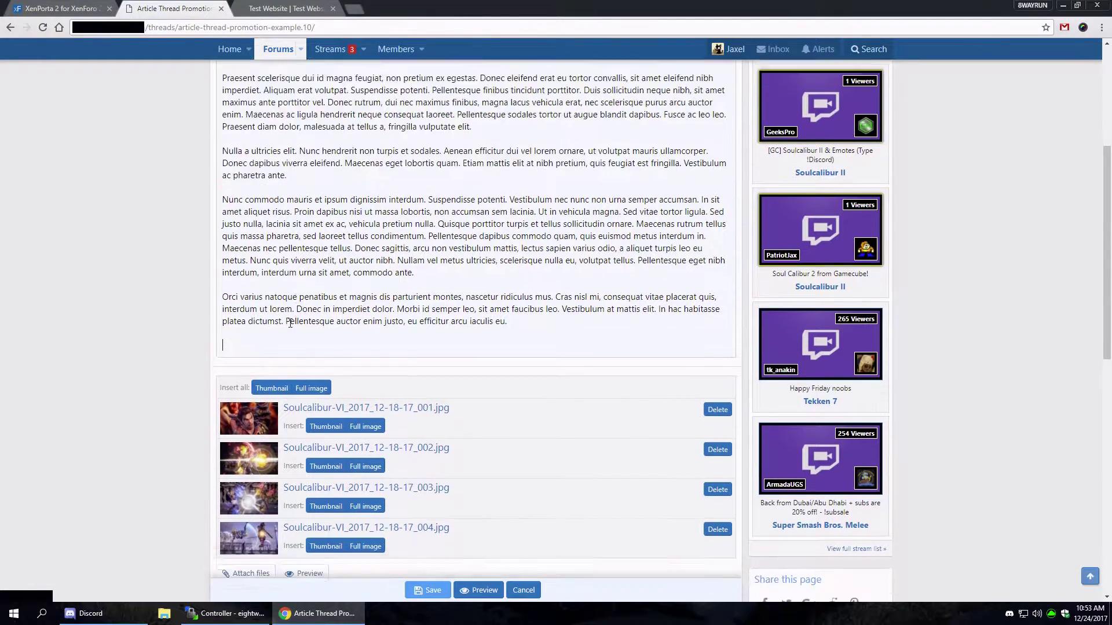
pyautogui.click(271, 238)
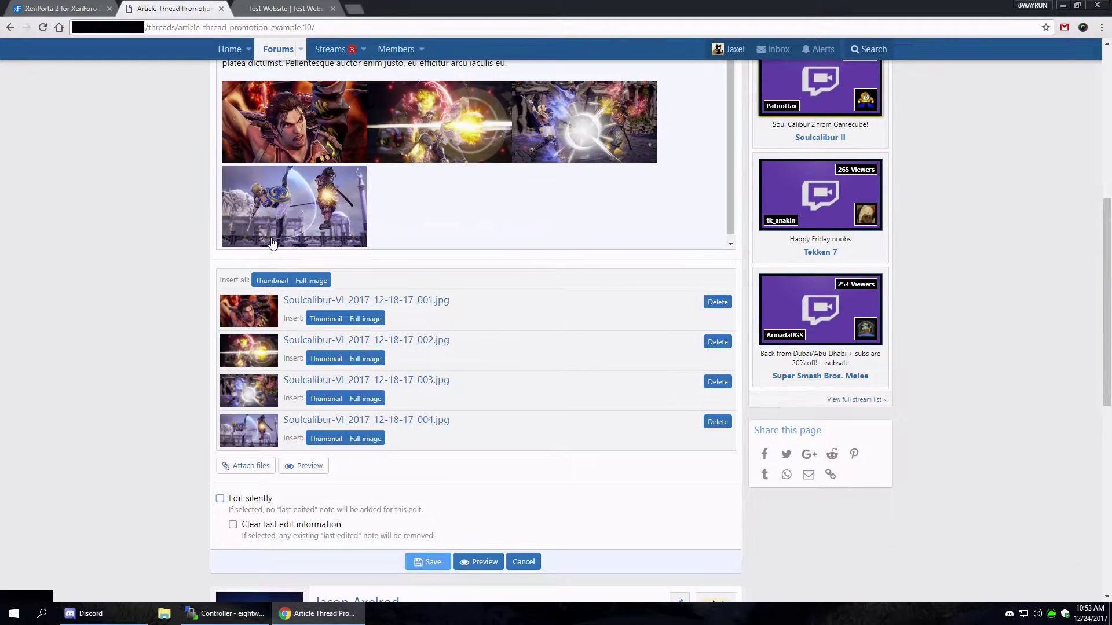
pyautogui.scroll(3, 404, 298)
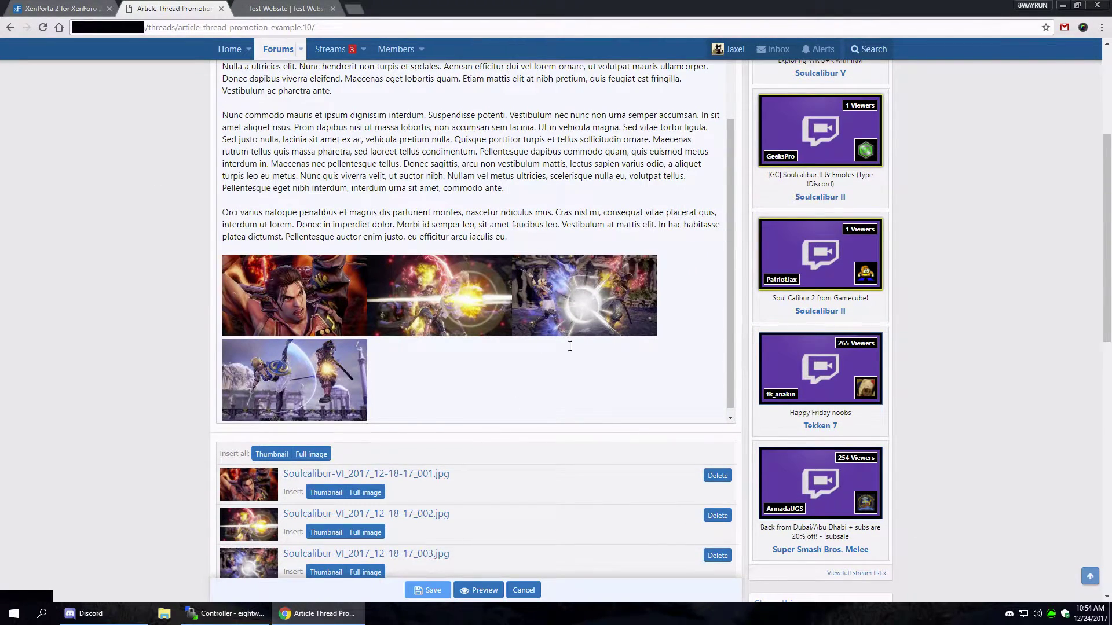
pyautogui.click(428, 579)
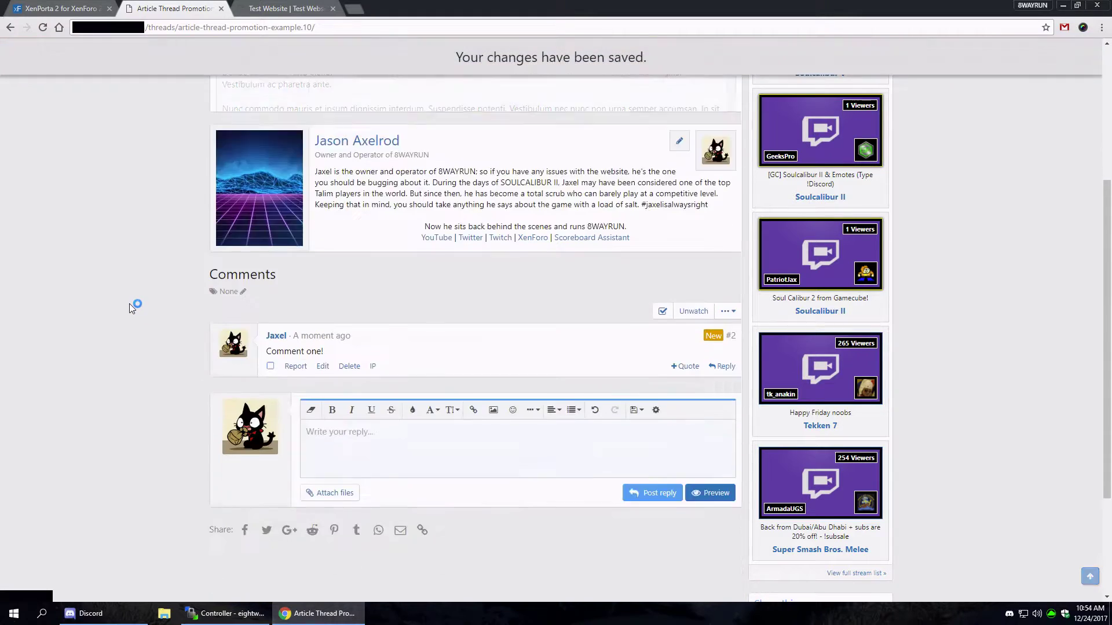
# - Examine the saved article with its image thumbnails, author block and comments
pyautogui.scroll(-7, 127, 304)
pyautogui.scroll(8, 125, 305)
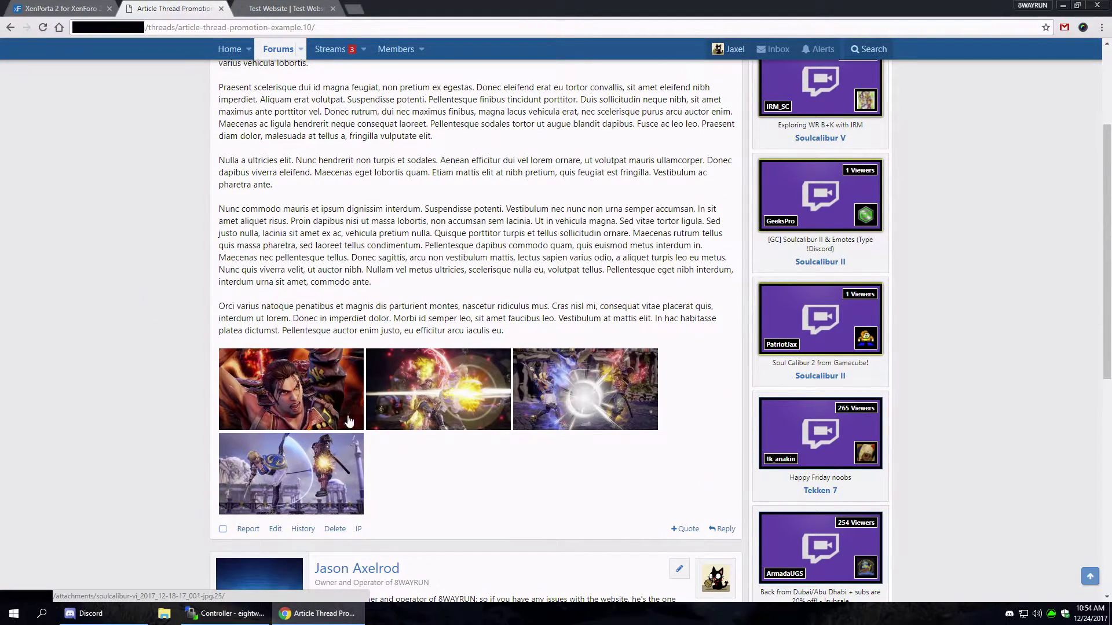
pyautogui.scroll(2, 349, 421)
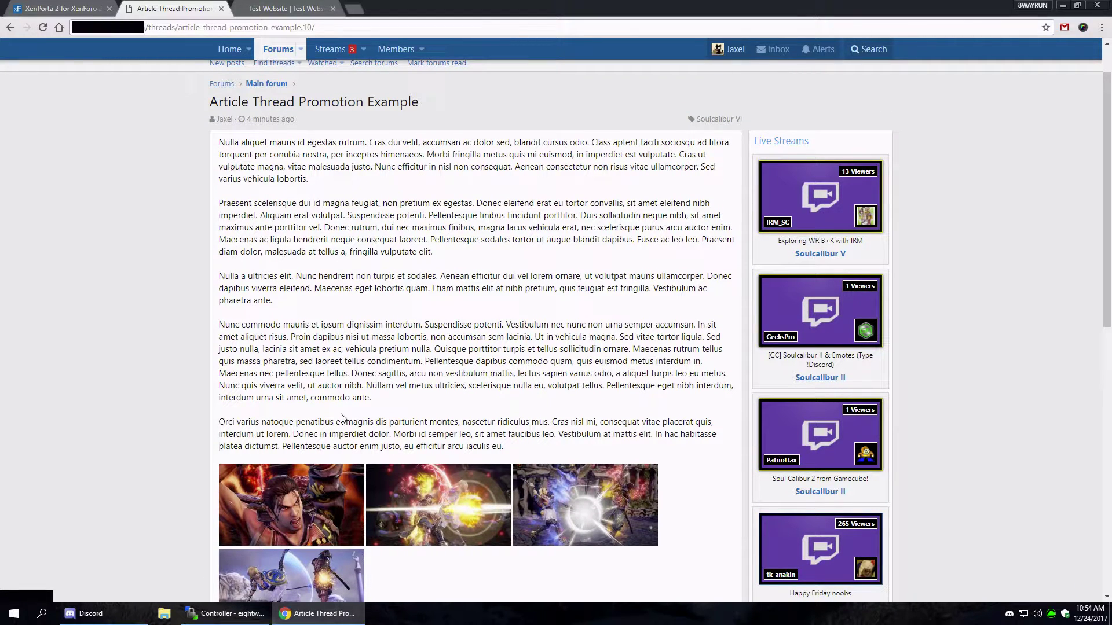
pyautogui.scroll(-3, 341, 418)
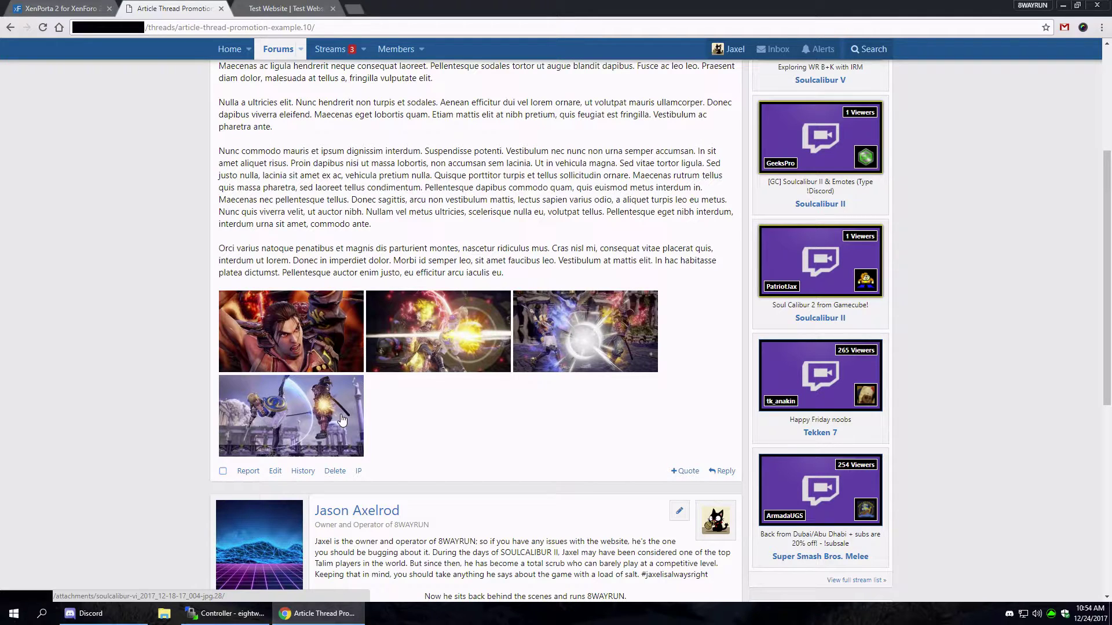
pyautogui.scroll(-3, 342, 420)
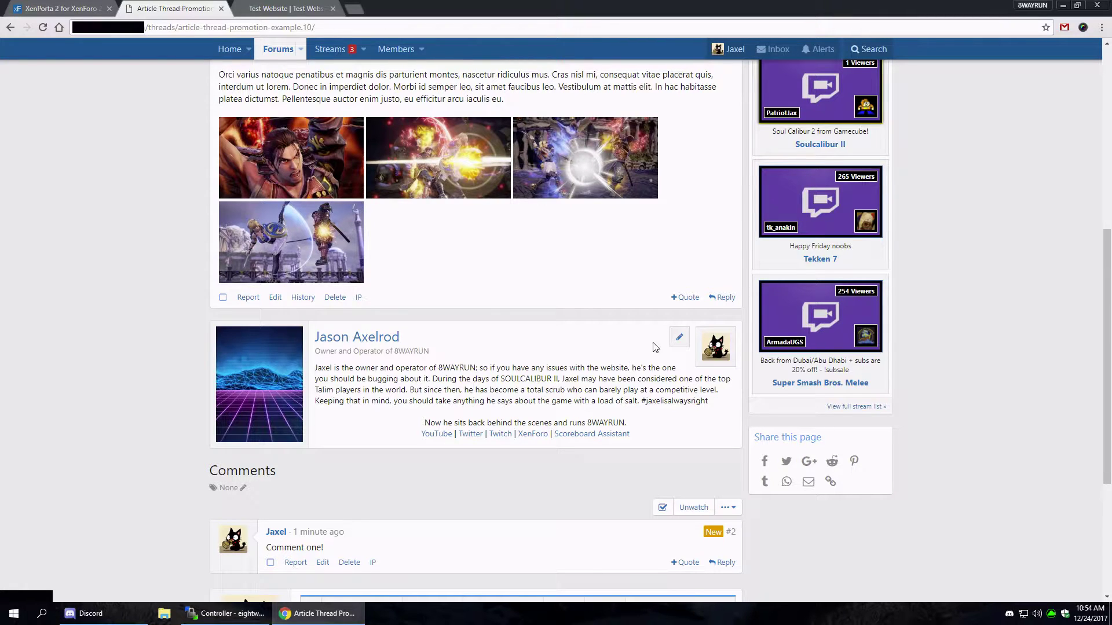
# - Open the article author's profile for editing, review its name, status, image, byline and display order fields, and return to the thread
pyautogui.click(676, 341)
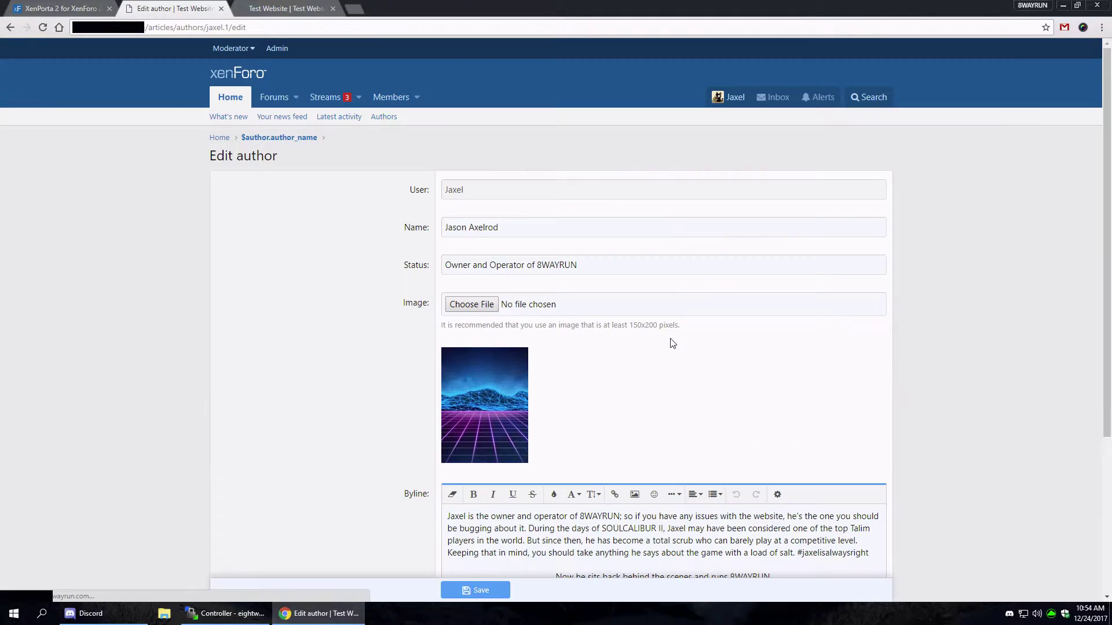
pyautogui.scroll(-4, 288, 328)
pyautogui.scroll(4, 369, 363)
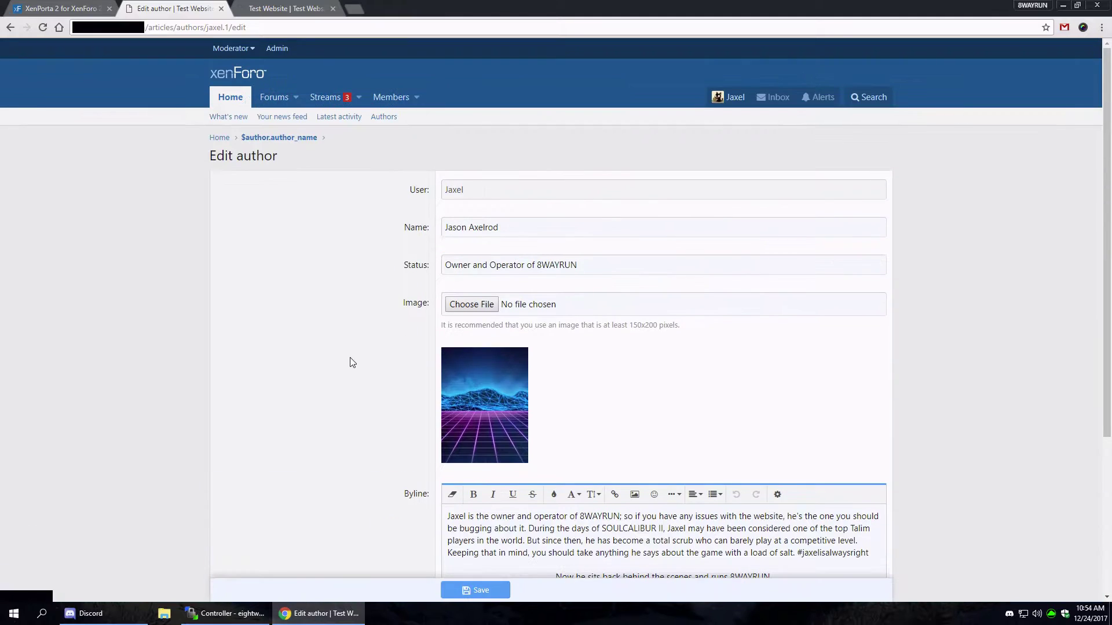
pyautogui.scroll(-4, 367, 318)
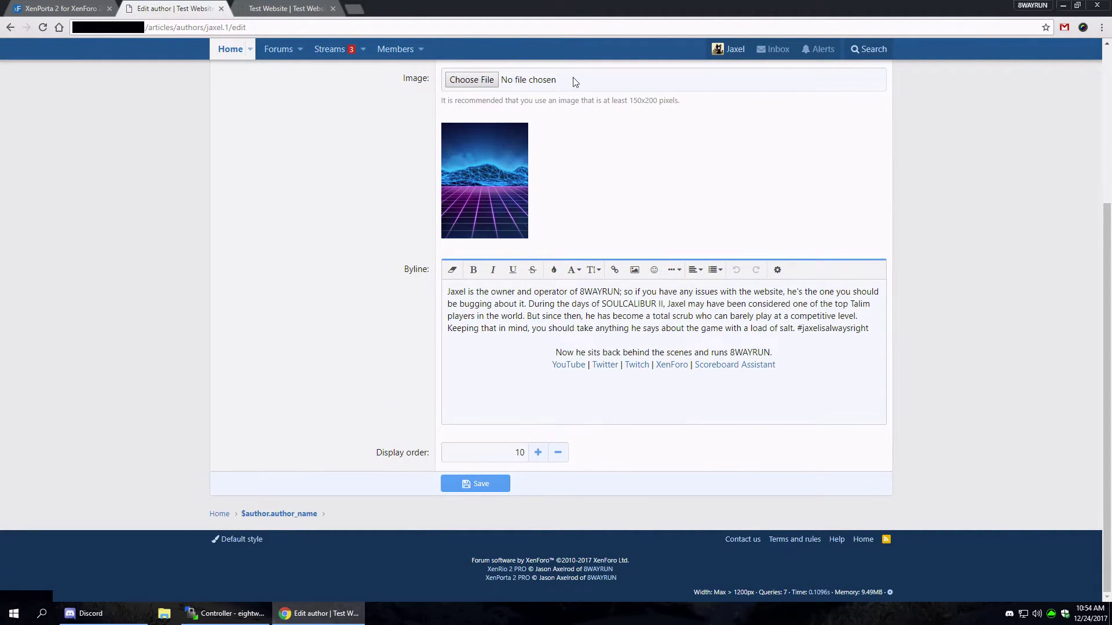
pyautogui.click(9, 31)
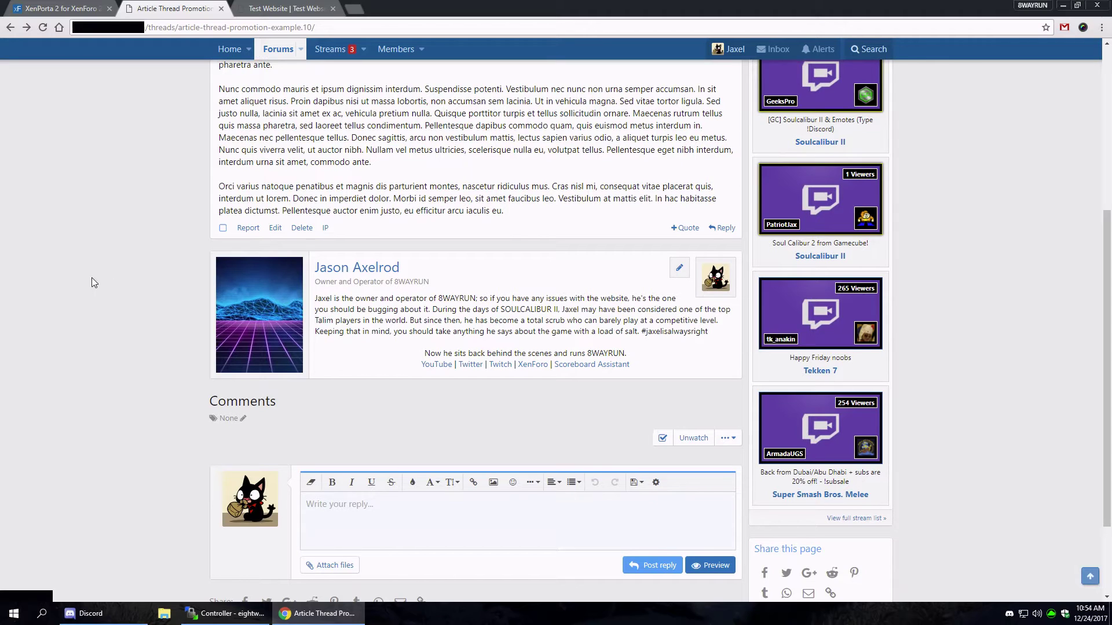
# - Reload the promoted thread's page and review its text, image thumbnails, author block and comments
pyautogui.scroll(-1, 165, 256)
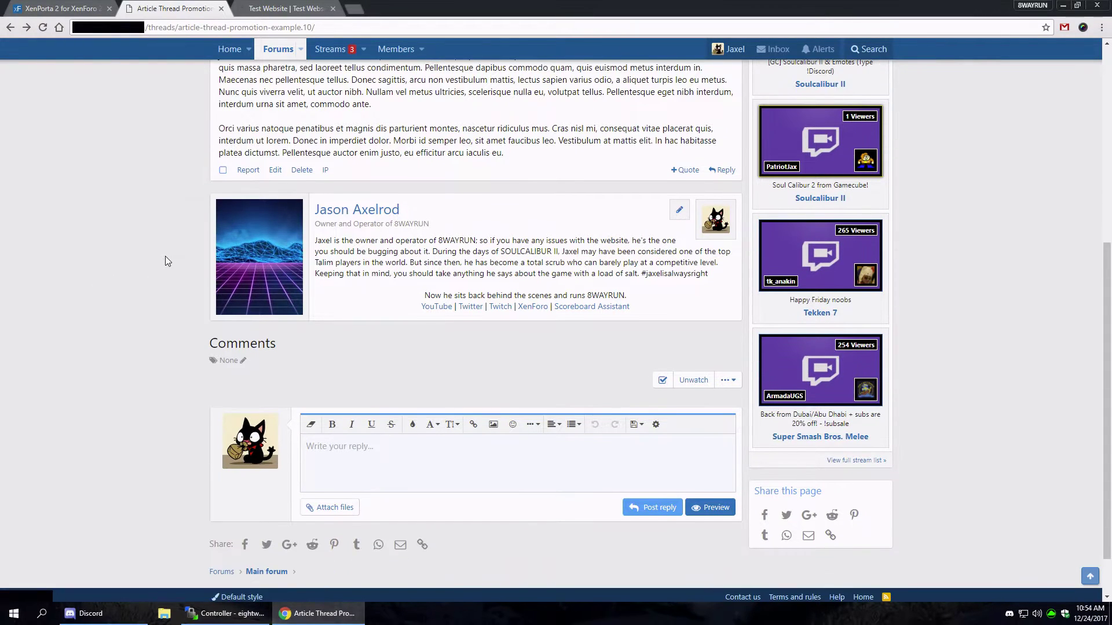
pyautogui.scroll(3, 165, 256)
pyautogui.scroll(-4, 164, 256)
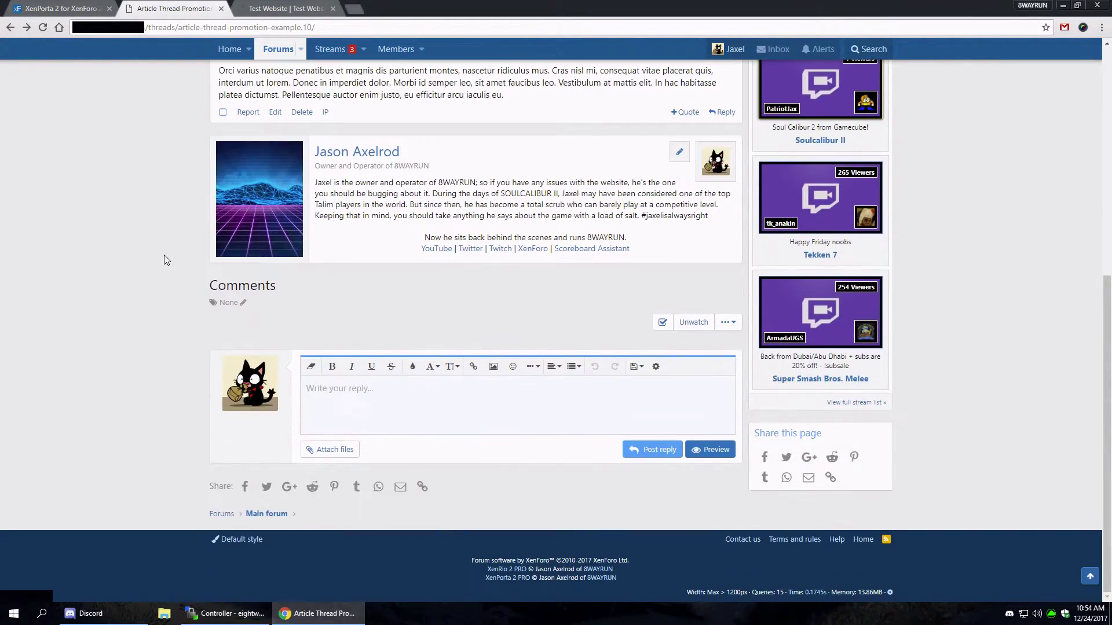
pyautogui.click(45, 29)
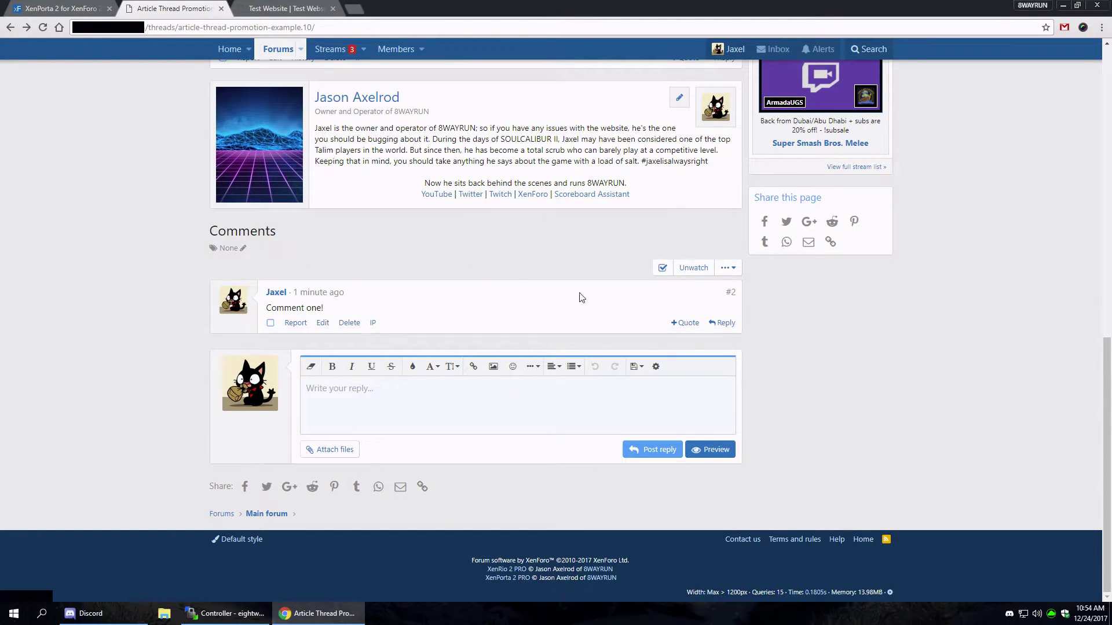
pyautogui.scroll(9, 144, 314)
pyautogui.scroll(-4, 165, 311)
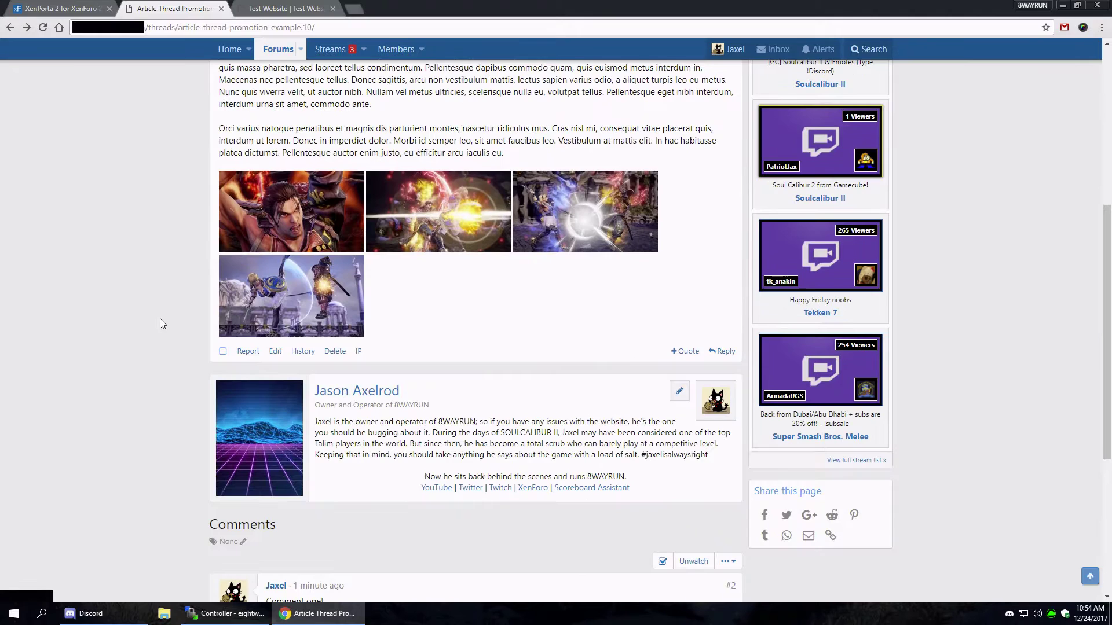
pyautogui.scroll(-4, 160, 319)
pyautogui.scroll(4, 203, 321)
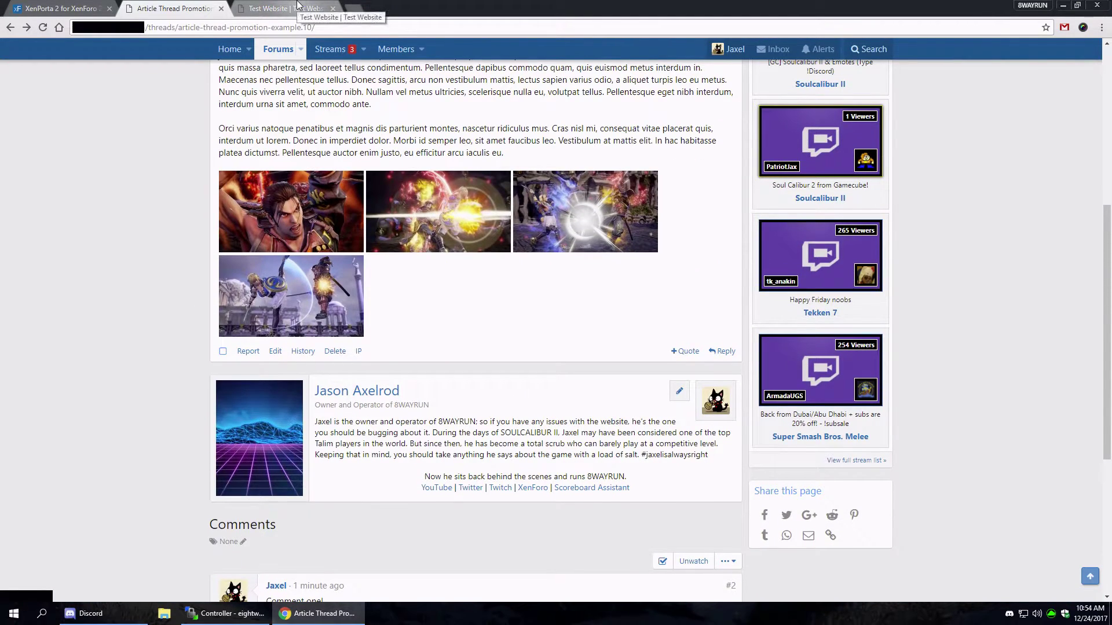
pyautogui.scroll(6, 368, 285)
pyautogui.scroll(-6, 363, 284)
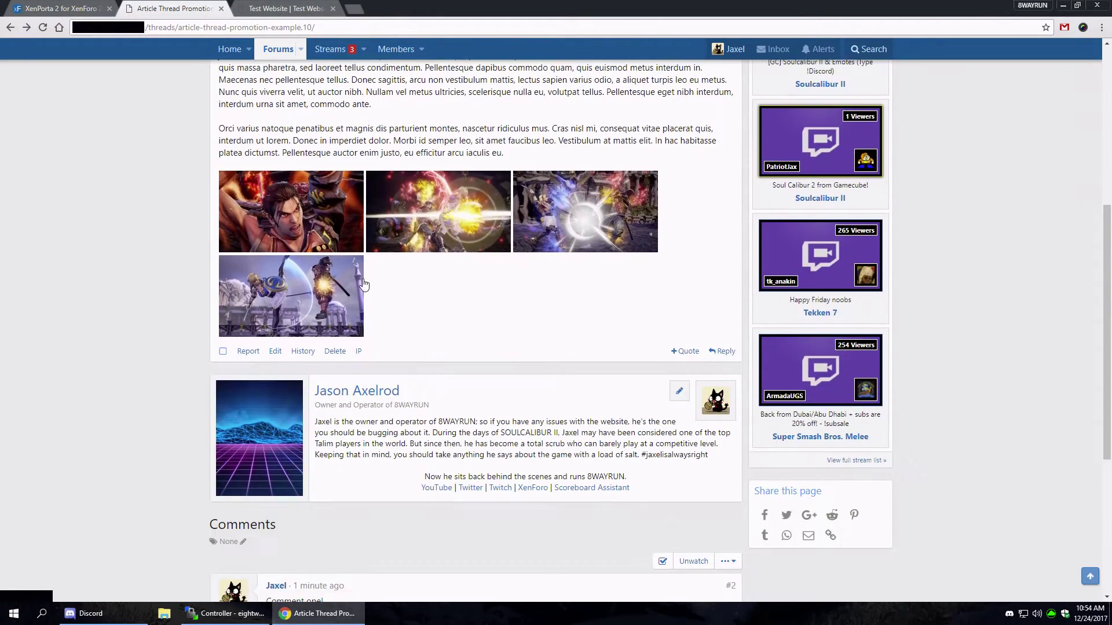
# - Open the Promote to feature form for the article thread
pyautogui.scroll(-2, 364, 284)
pyautogui.click(732, 447)
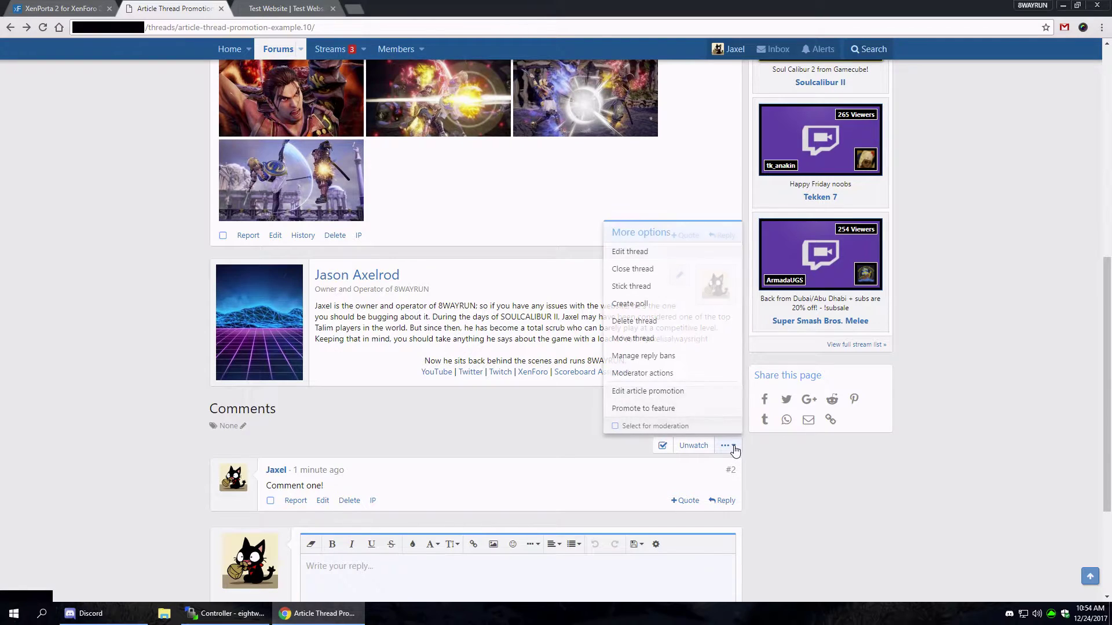
pyautogui.click(644, 409)
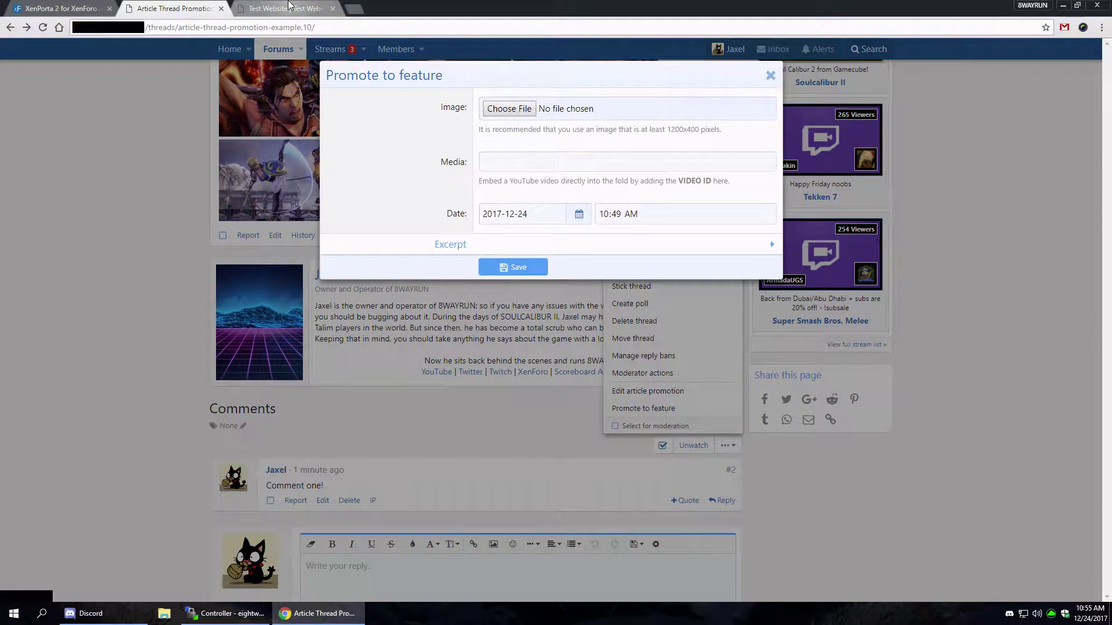
# - Go to the portal home page and cycle through all the slides of the feature slider
pyautogui.click(289, 7)
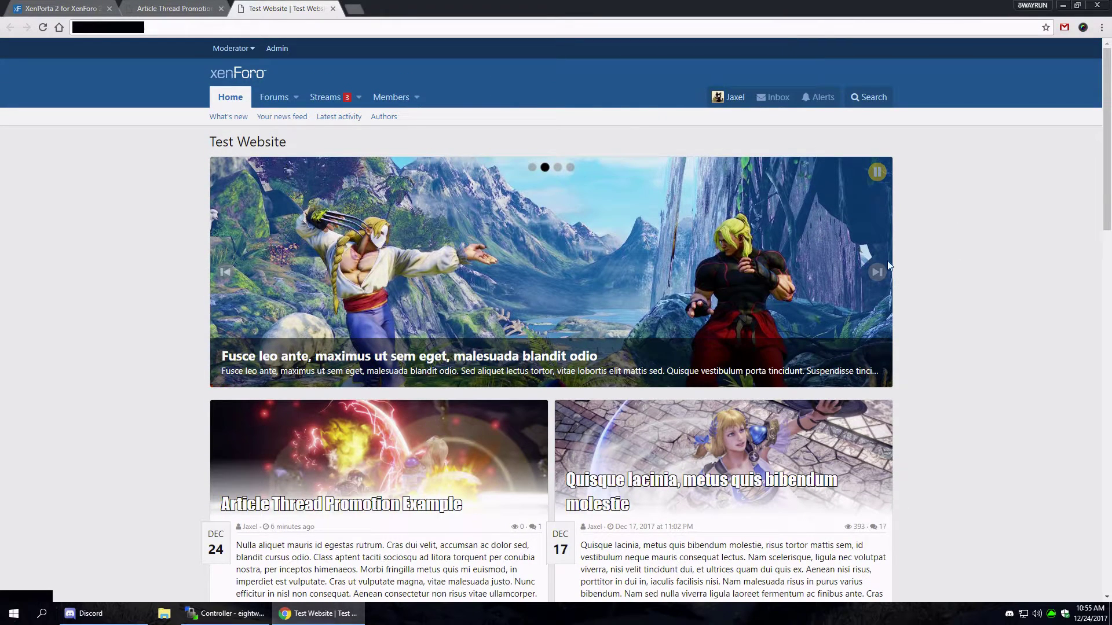
pyautogui.click(877, 273)
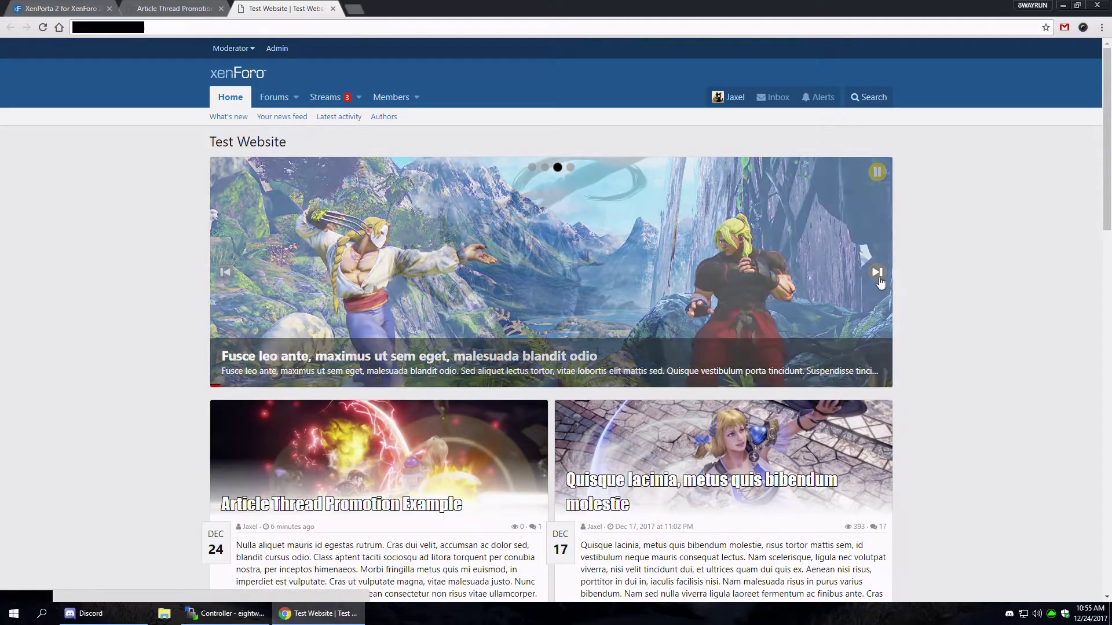
pyautogui.click(877, 273)
pyautogui.click(878, 277)
pyautogui.click(878, 277)
pyautogui.click(877, 274)
pyautogui.click(877, 273)
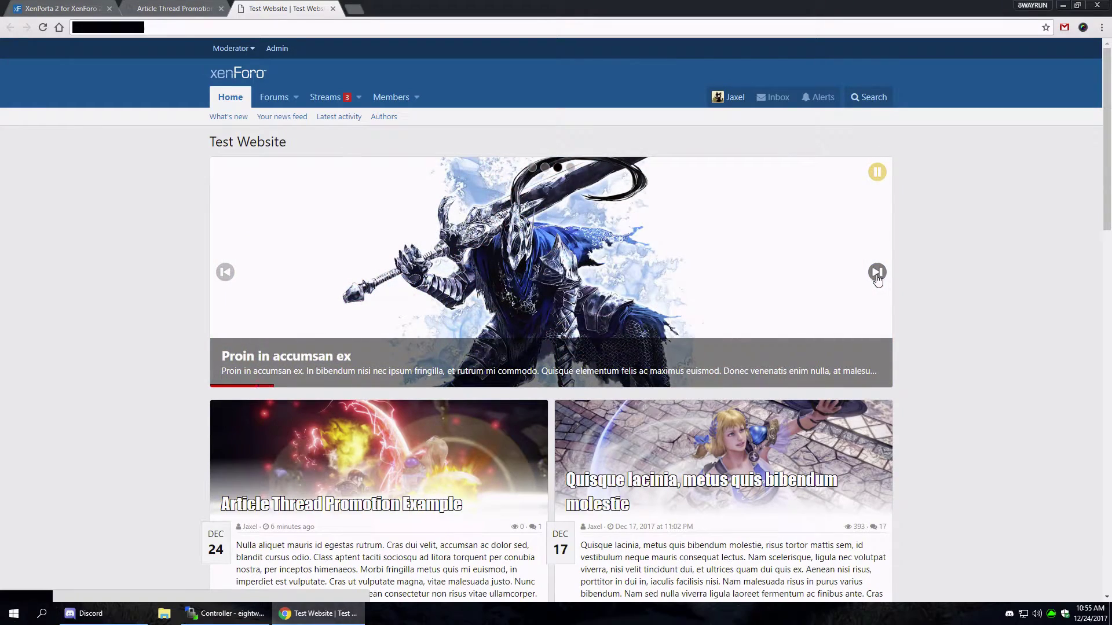
pyautogui.click(877, 276)
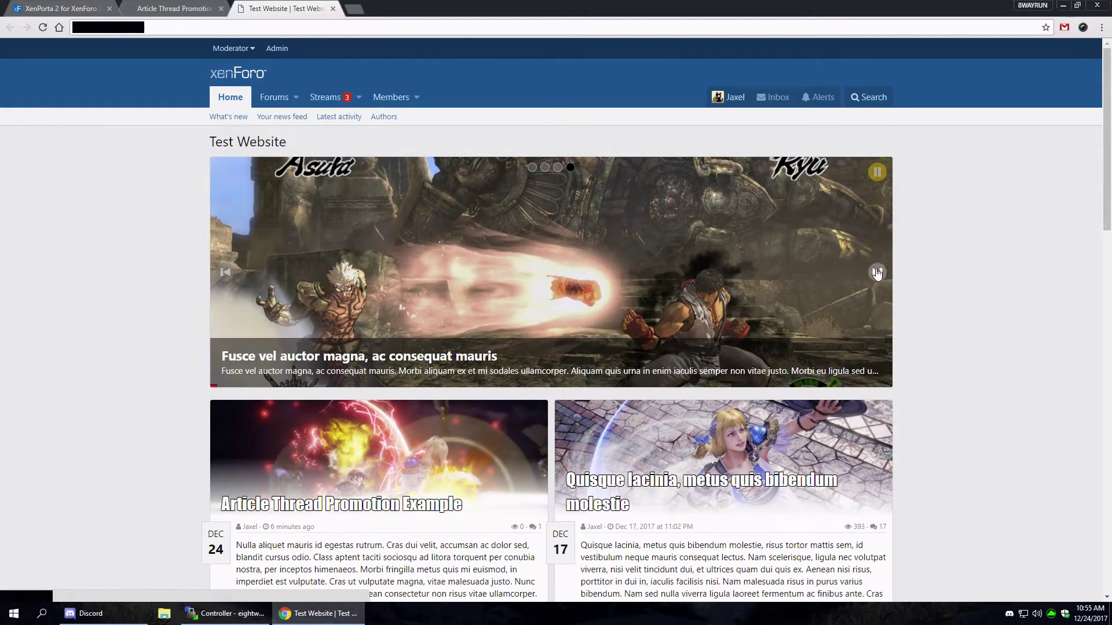
pyautogui.click(877, 273)
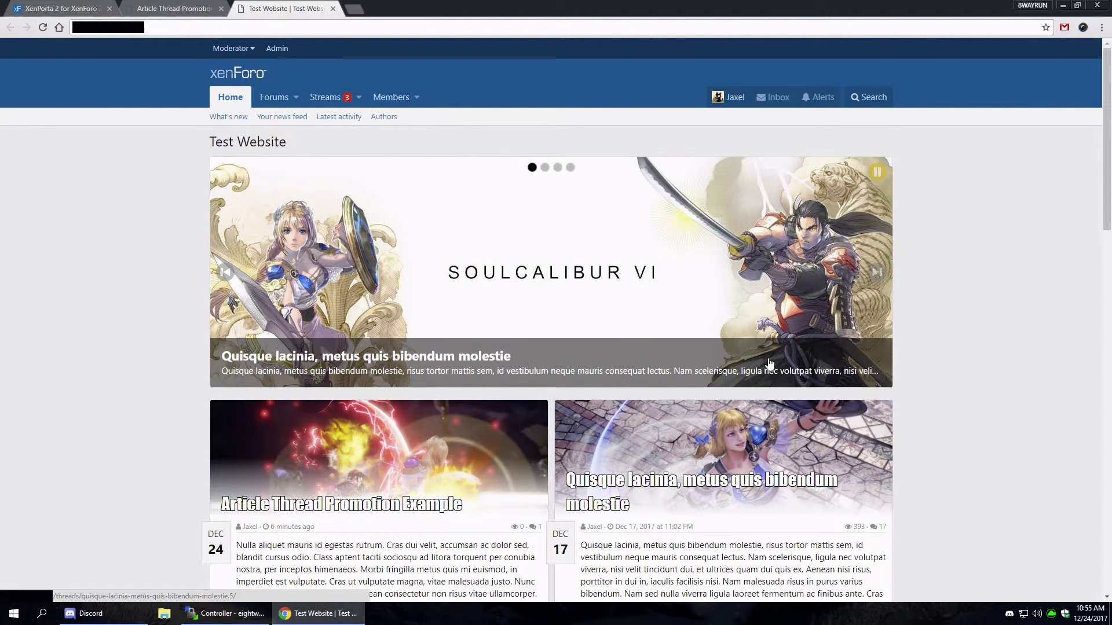
# - Promote the thread to a feature with Soulcalibur-VI_2017_12-18-17_003.jpg as its image, and save
pyautogui.hotkey('ctrl', 'shift', 'Tab')
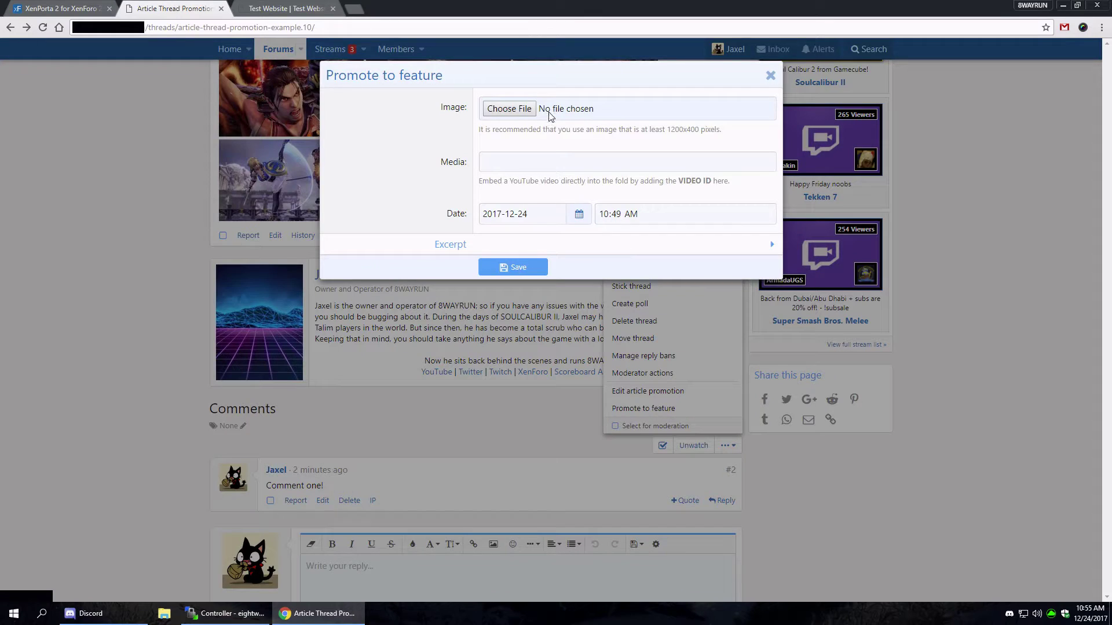
pyautogui.click(514, 115)
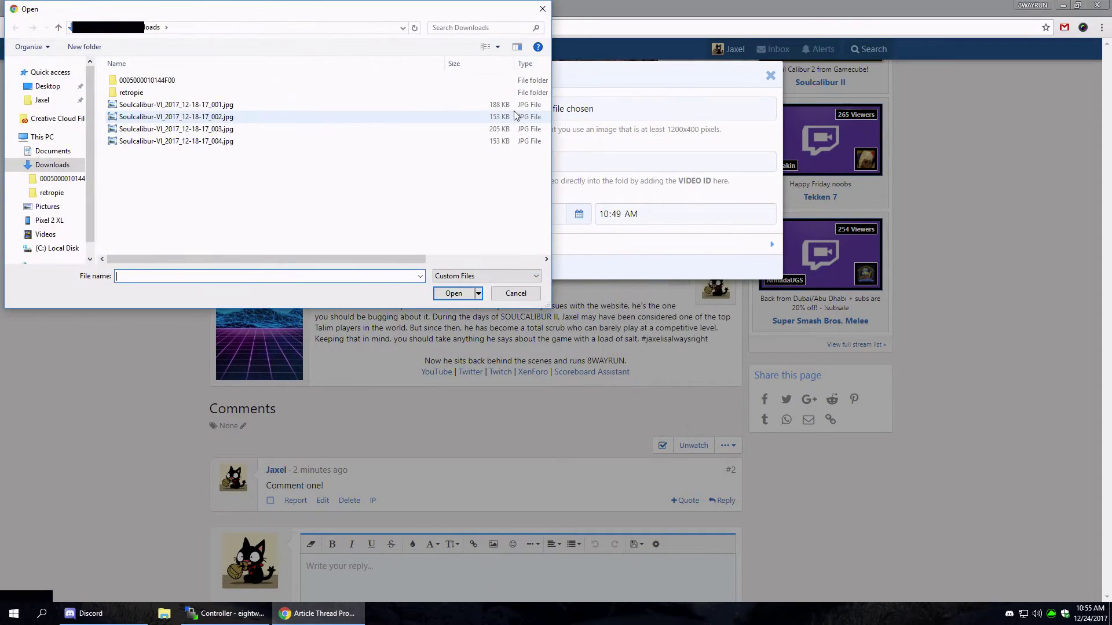
pyautogui.doubleClick(207, 128)
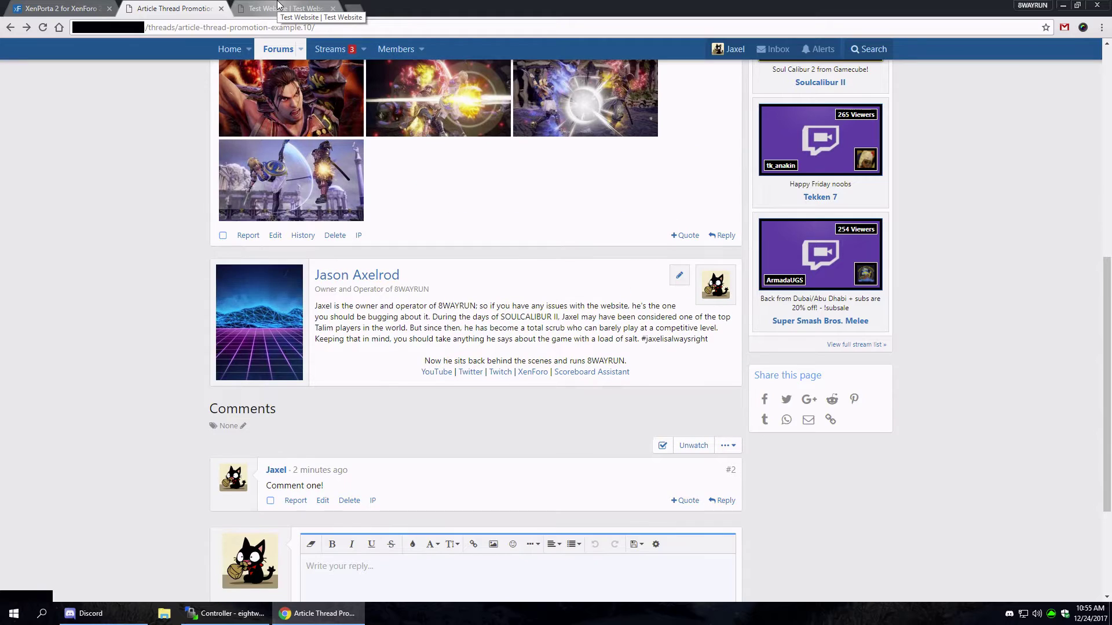
# - Reload the portal home page, examine the article's new feature slide and advance to the next slide
pyautogui.click(278, 5)
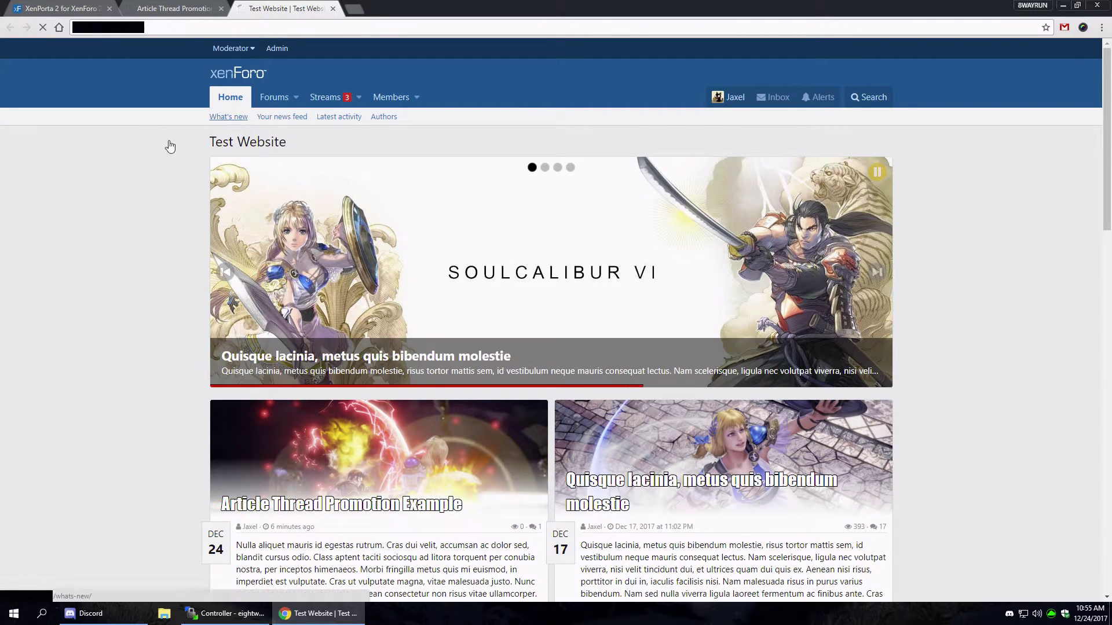
pyautogui.press('F5')
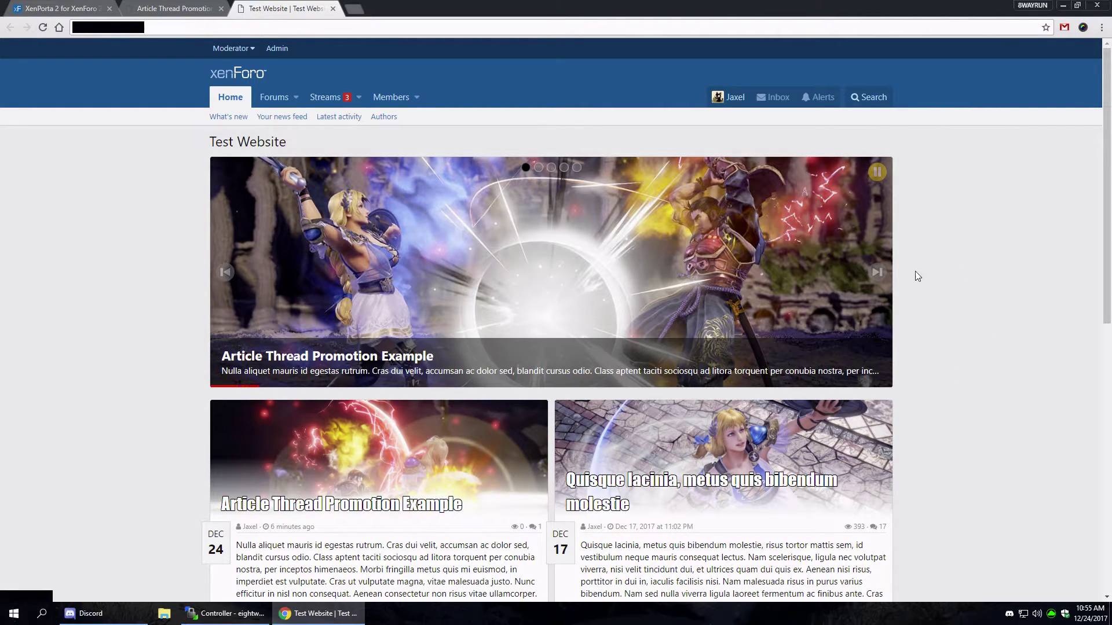
pyautogui.click(877, 272)
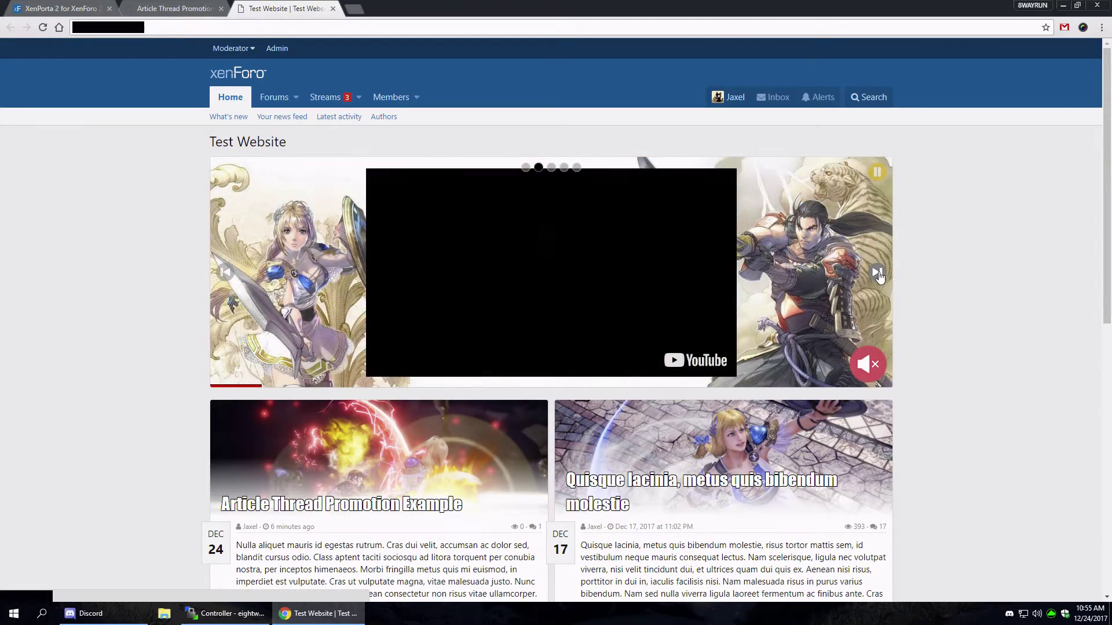
# - Cycle through all the feature slider's slides on the portal home page, comparing image-only features with those that embed a video
pyautogui.click(877, 272)
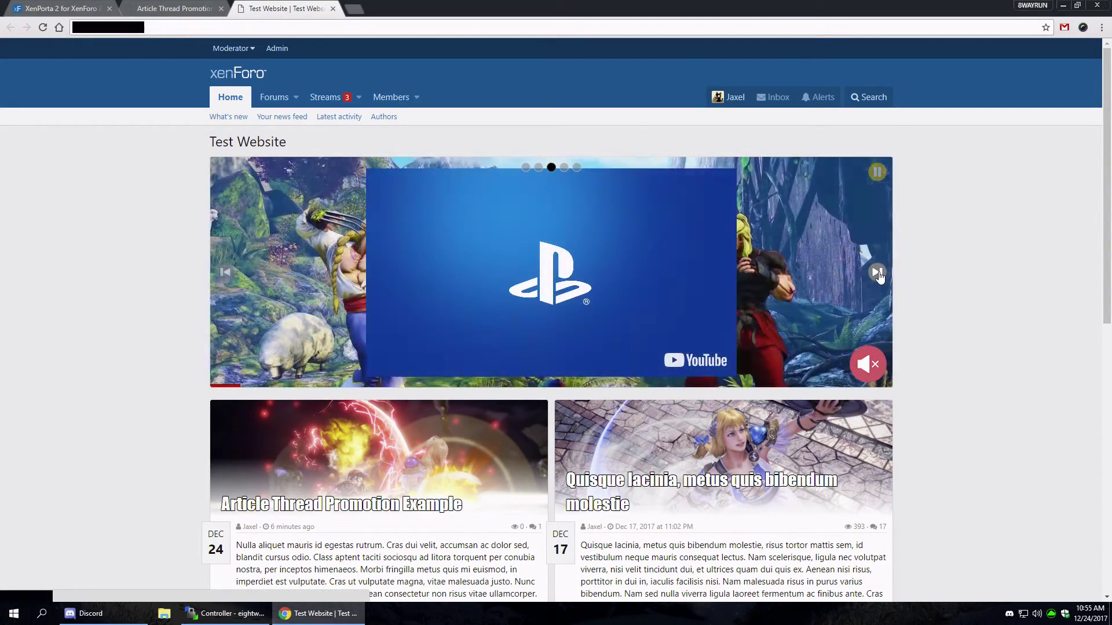
pyautogui.click(877, 272)
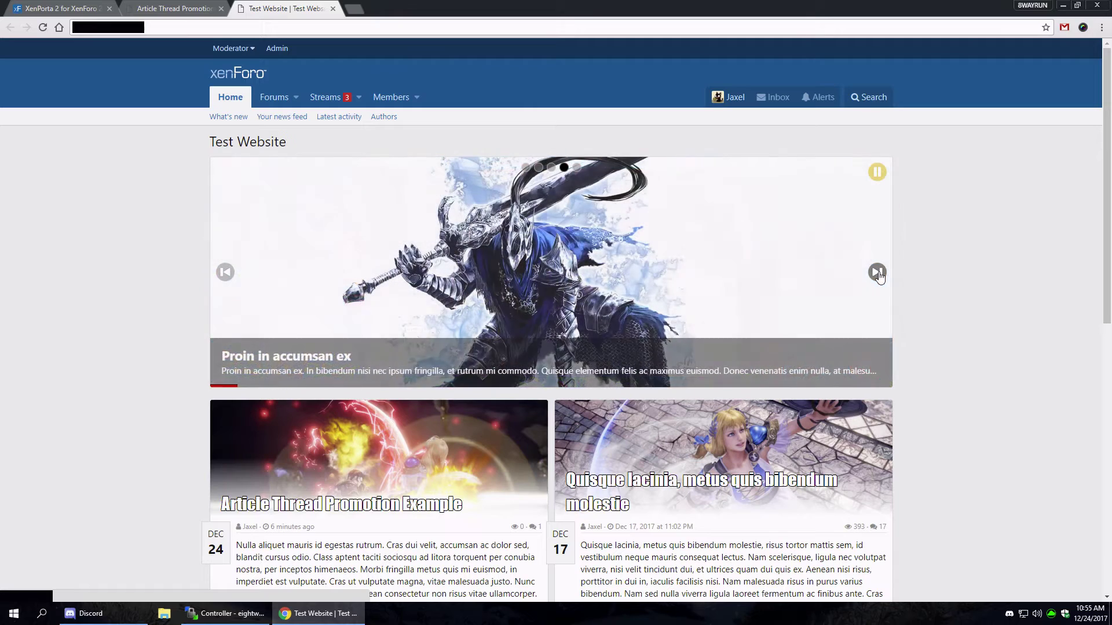
pyautogui.click(877, 272)
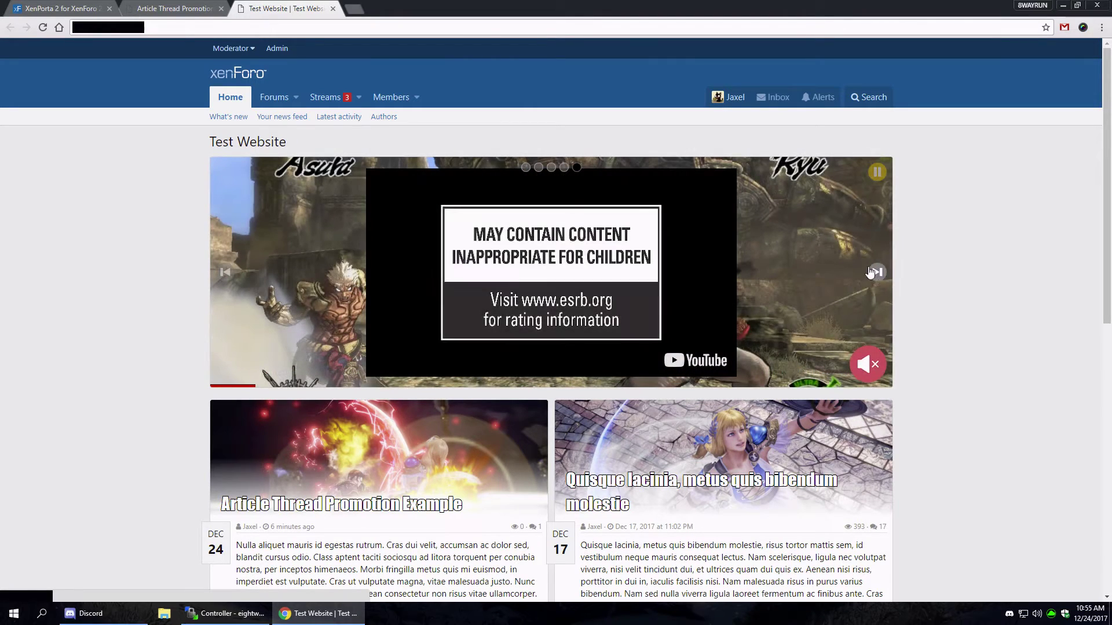
pyautogui.click(877, 272)
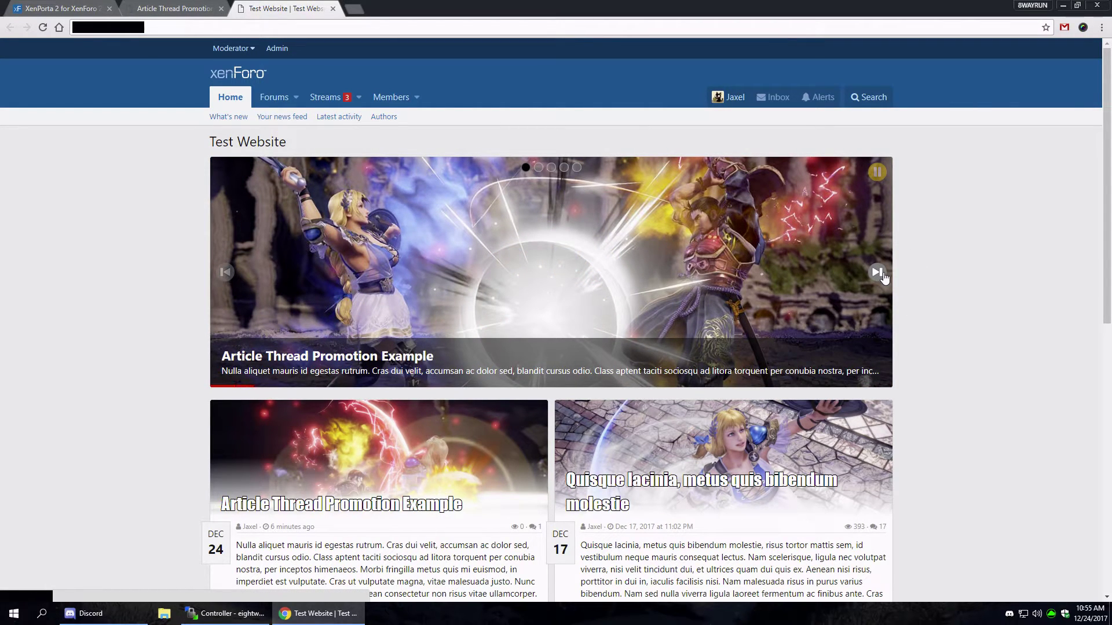
pyautogui.click(877, 272)
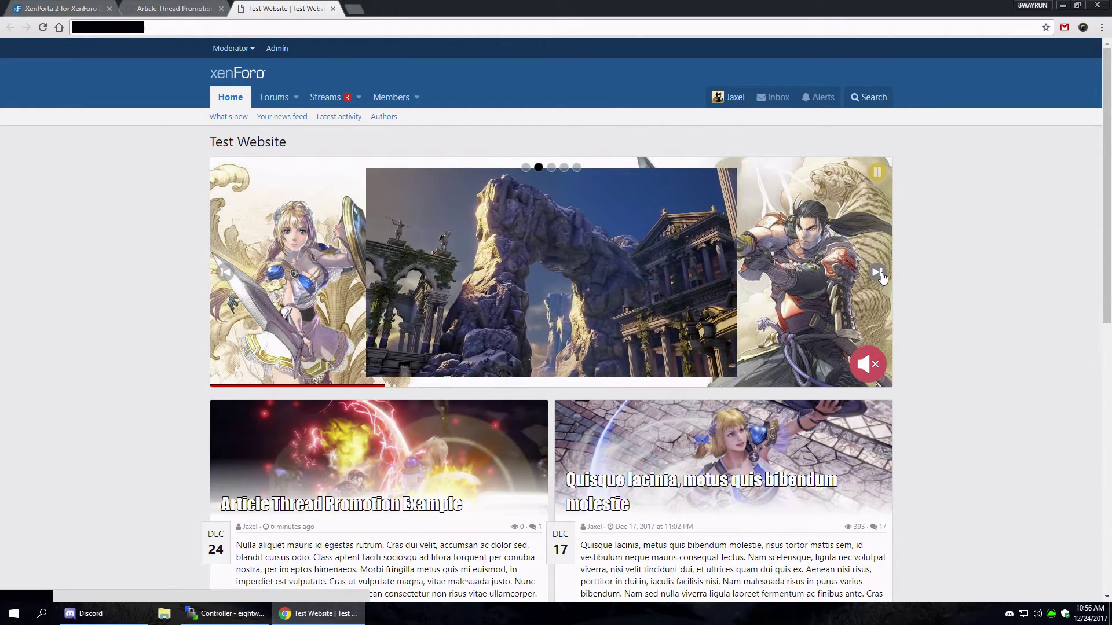
pyautogui.click(877, 272)
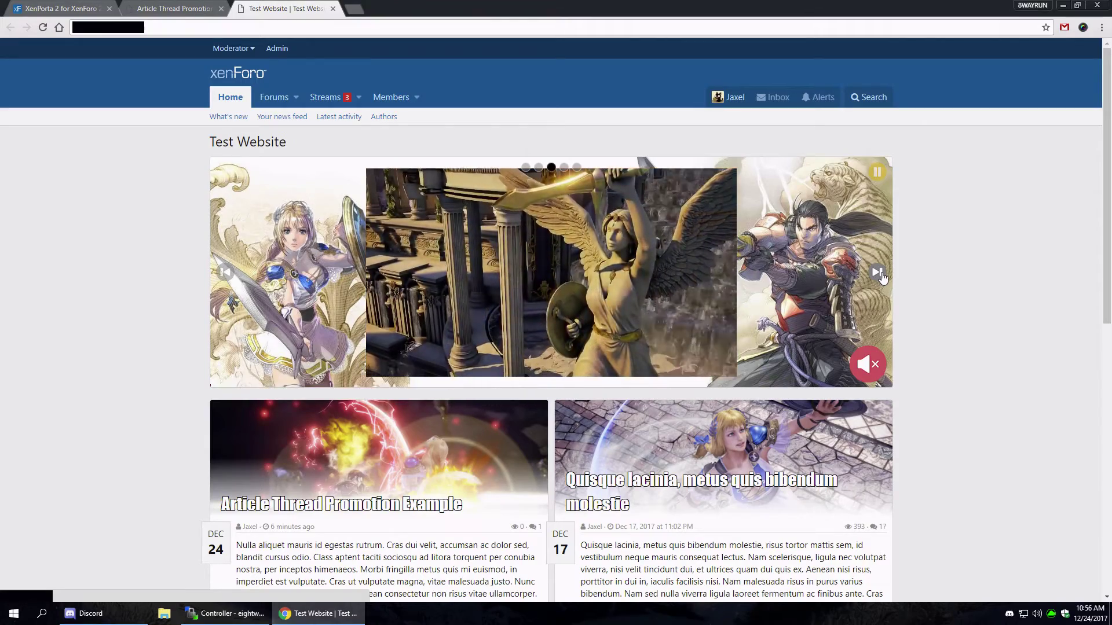
pyautogui.click(878, 274)
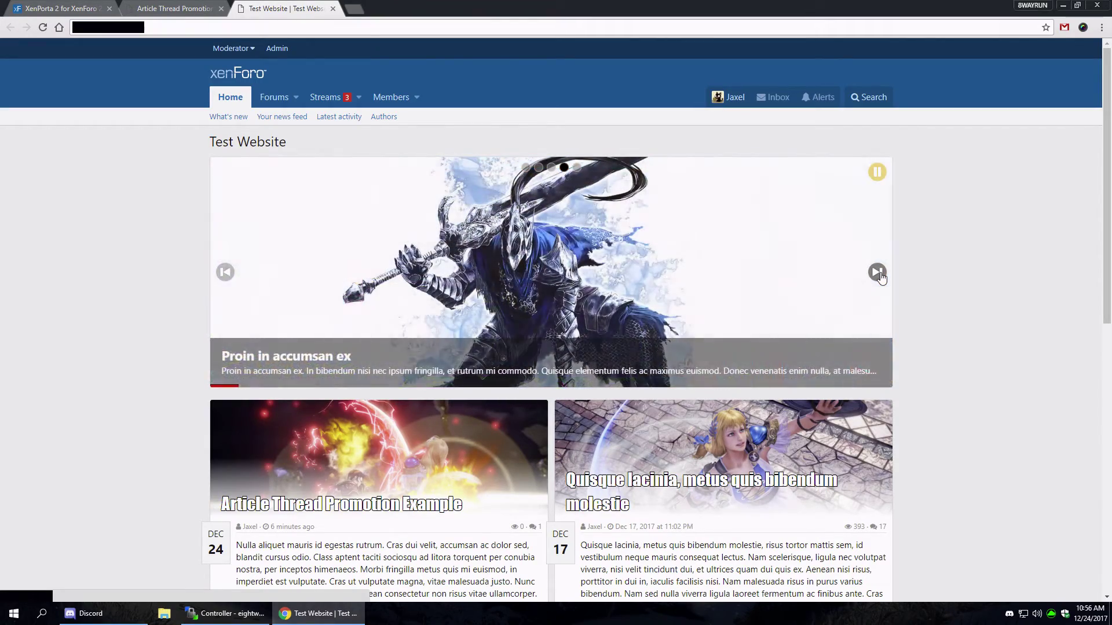
pyautogui.click(878, 273)
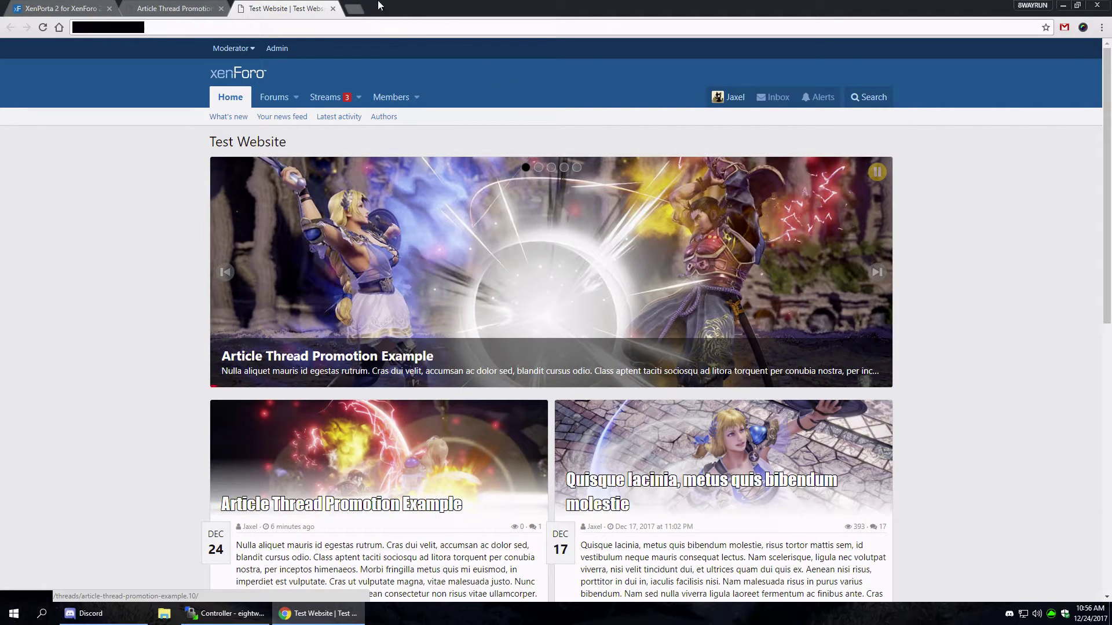
# - Open YouTube in a new browser tab, open the video "Apple Admits Slowing Down Old iPhones? Ask MKBHD V23!" and pause it
pyautogui.click(354, 8)
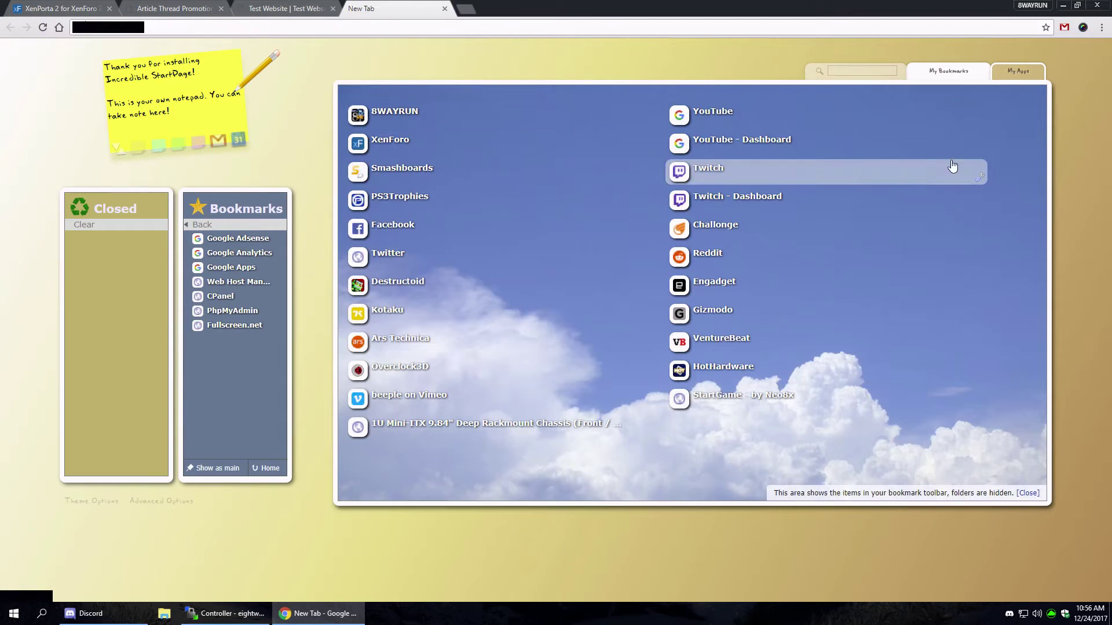
pyautogui.click(717, 117)
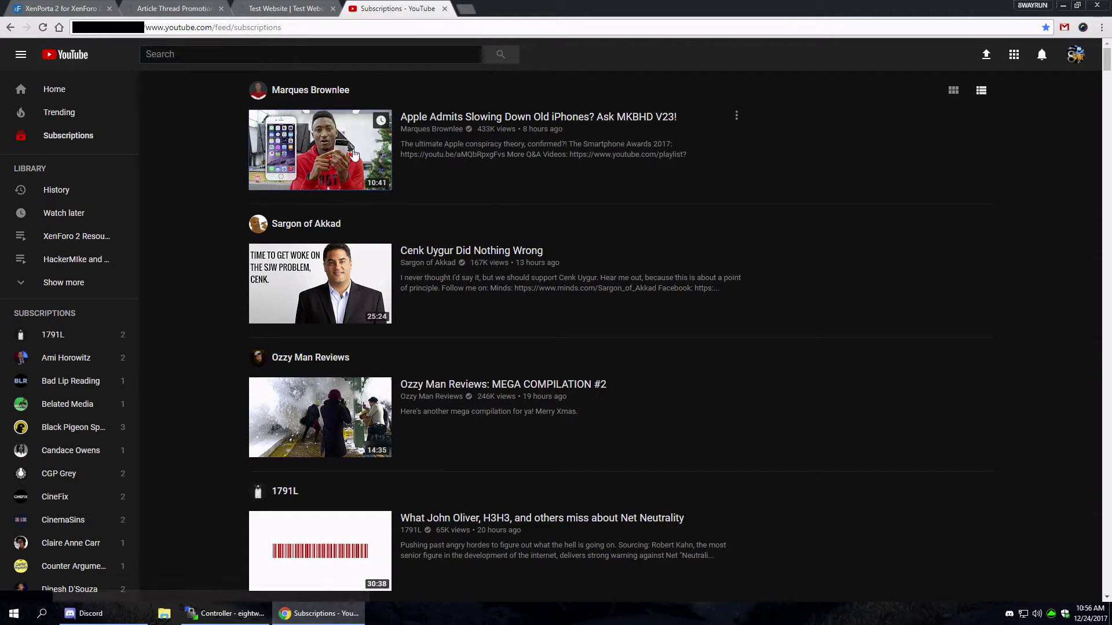
pyautogui.click(290, 160)
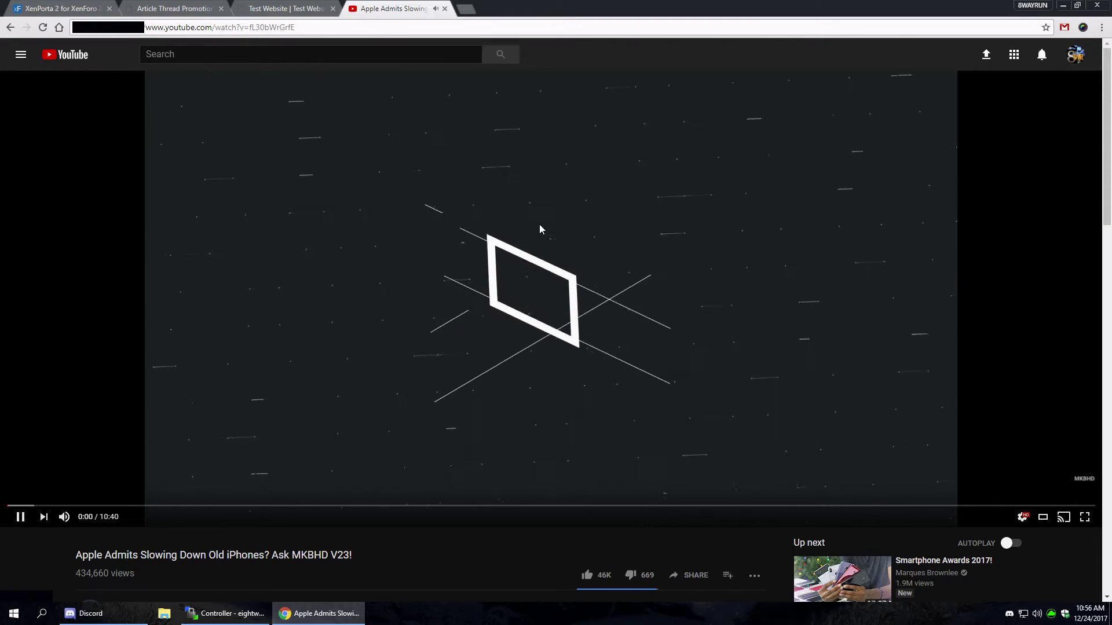
pyautogui.click(540, 225)
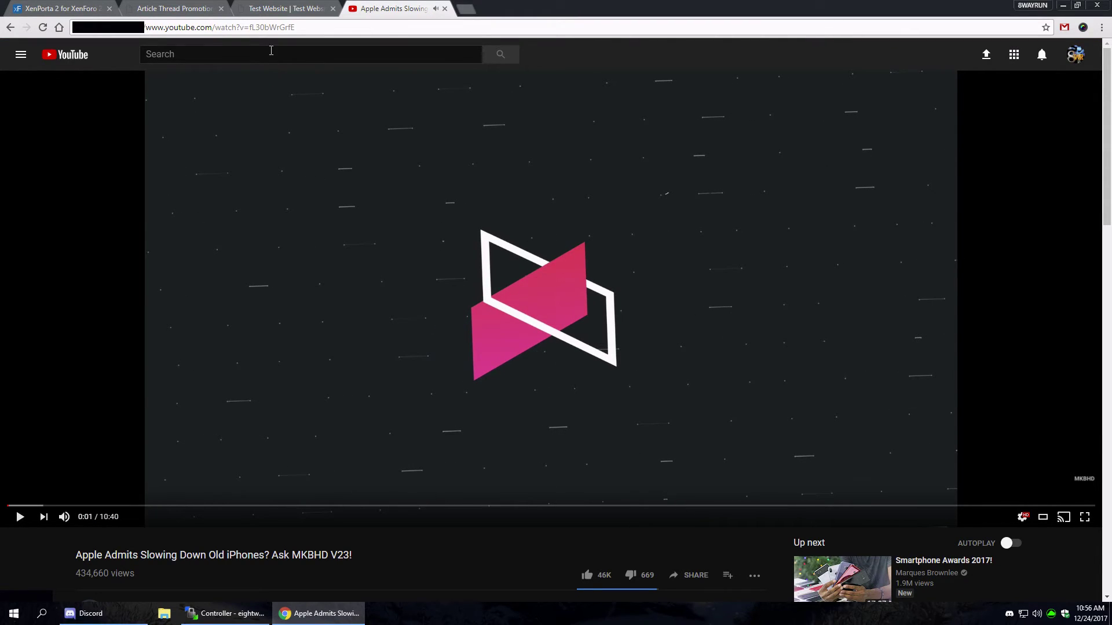
# - Cut the video ID fL30bWrGrfE out of the YouTube video's web address
pyautogui.doubleClick(269, 28)
pyautogui.press('BackSpace')
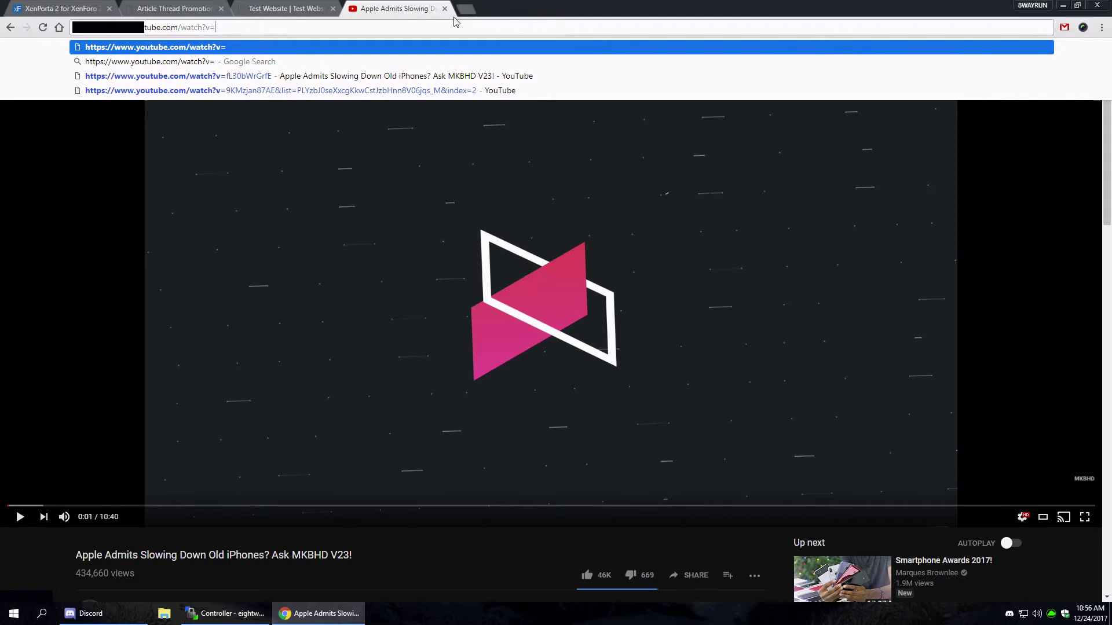
pyautogui.hotkey('ctrl', 'z')
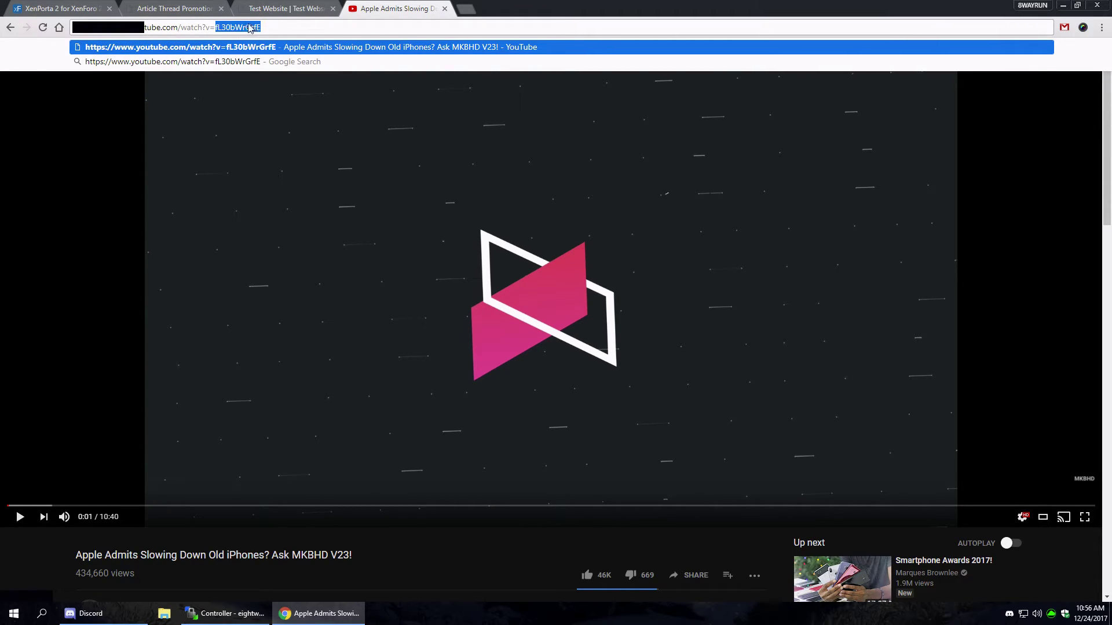
pyautogui.press('BackSpace')
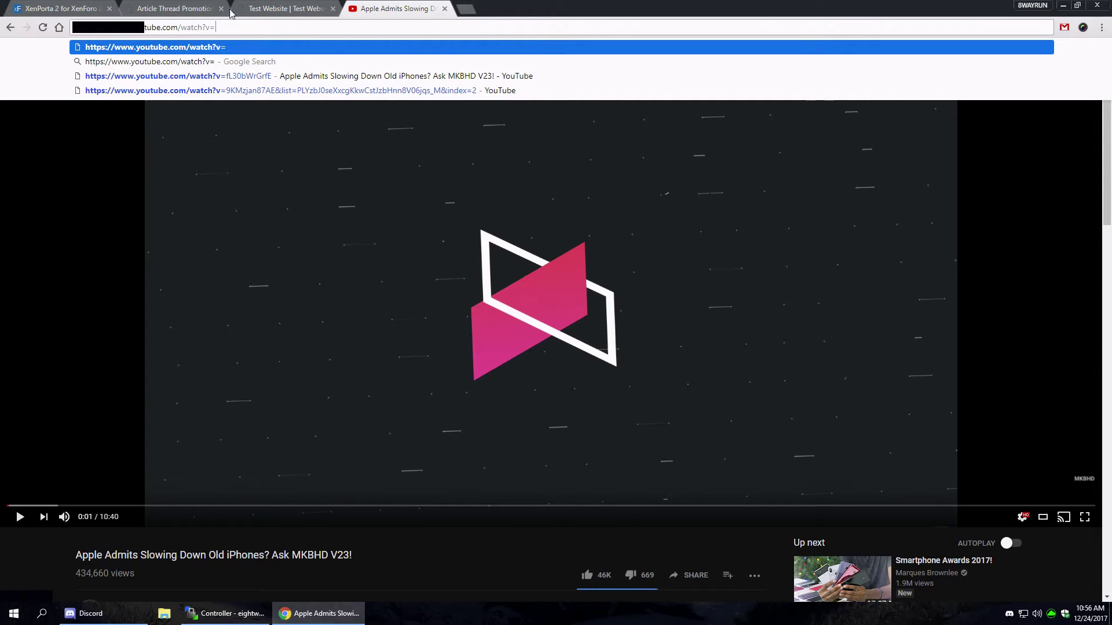
# - Return to the article thread, edit its feature promotion to use fL30bWrGrfE as the media video ID, and save
pyautogui.click(179, 7)
pyautogui.click(309, 5)
pyautogui.click(174, 8)
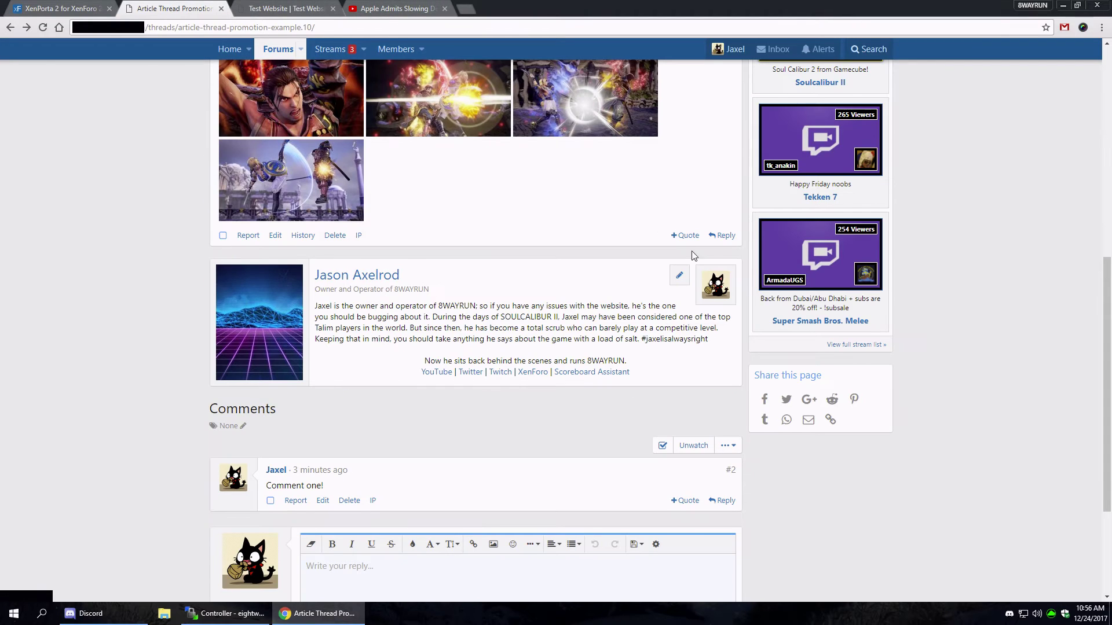
pyautogui.click(728, 444)
pyautogui.click(649, 408)
pyautogui.write('fL30bWrGrfE')
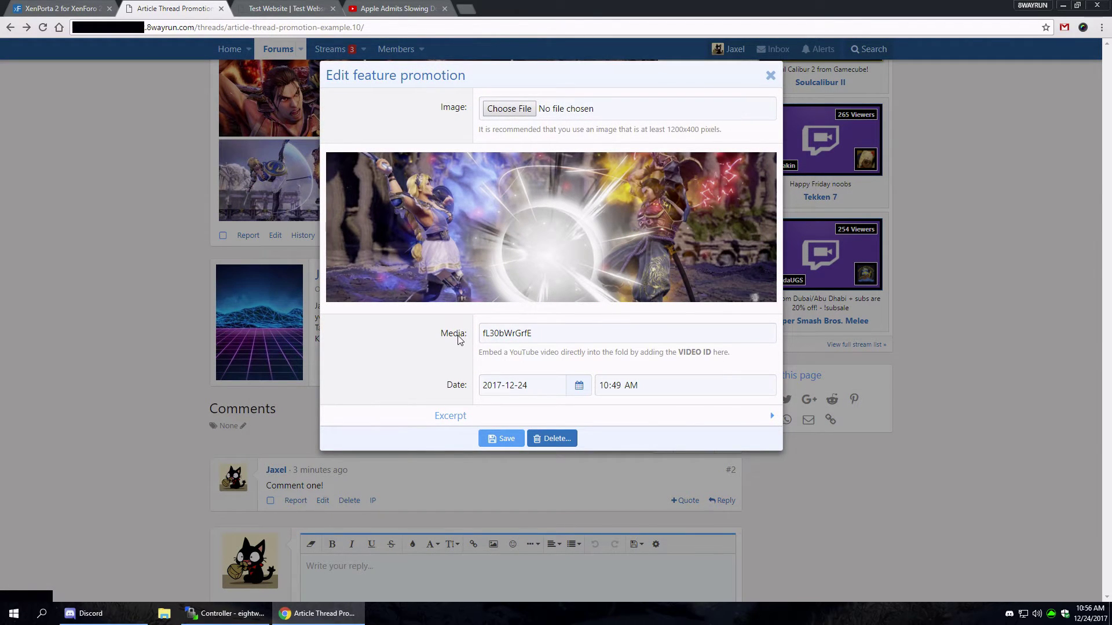
pyautogui.click(499, 441)
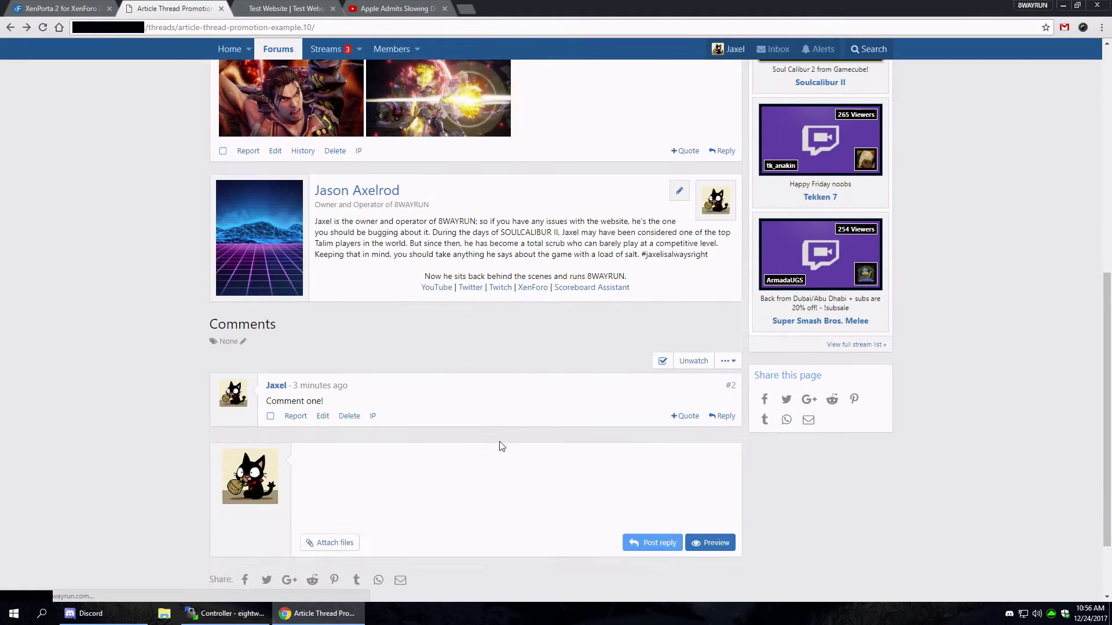
# - View the article's video feature slide on the portal home page and toggle the video's sound on and off
pyautogui.click(283, 8)
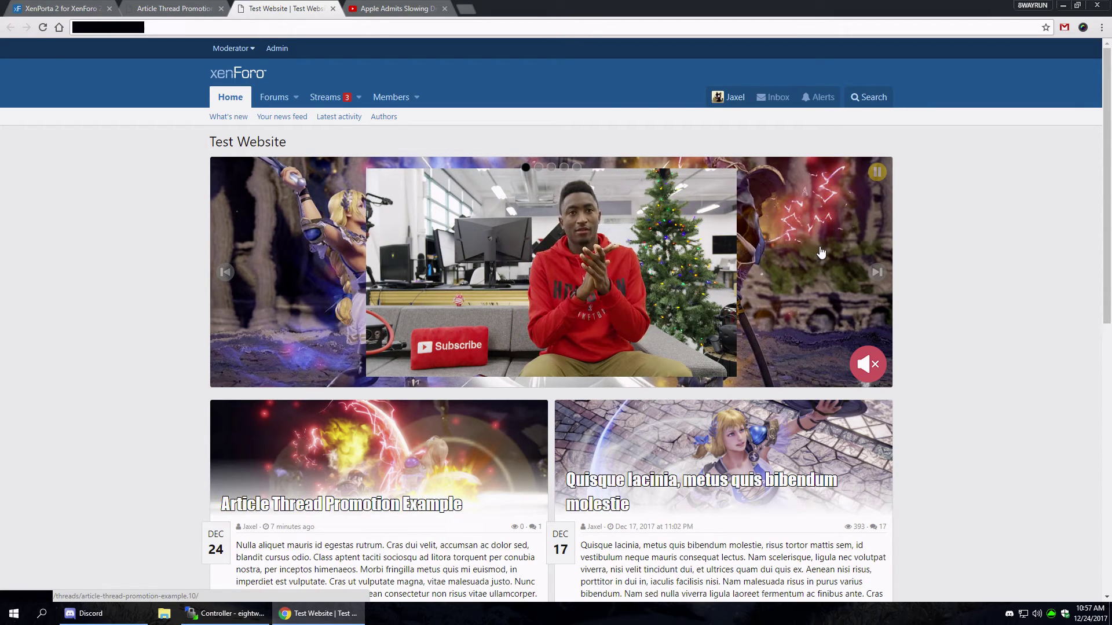
pyautogui.click(869, 368)
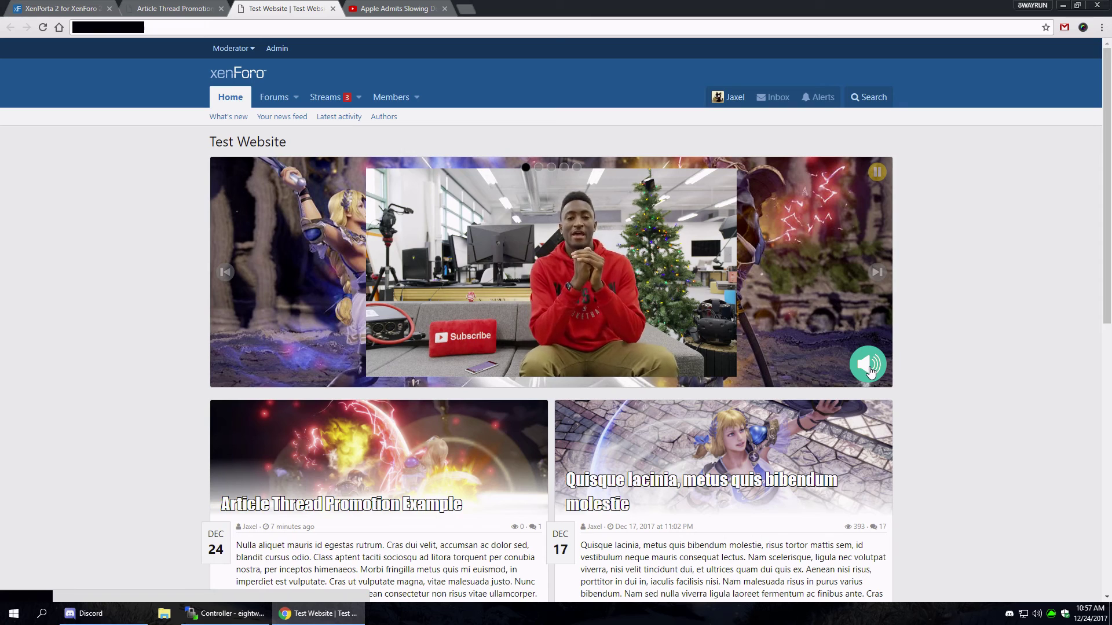
pyautogui.click(870, 368)
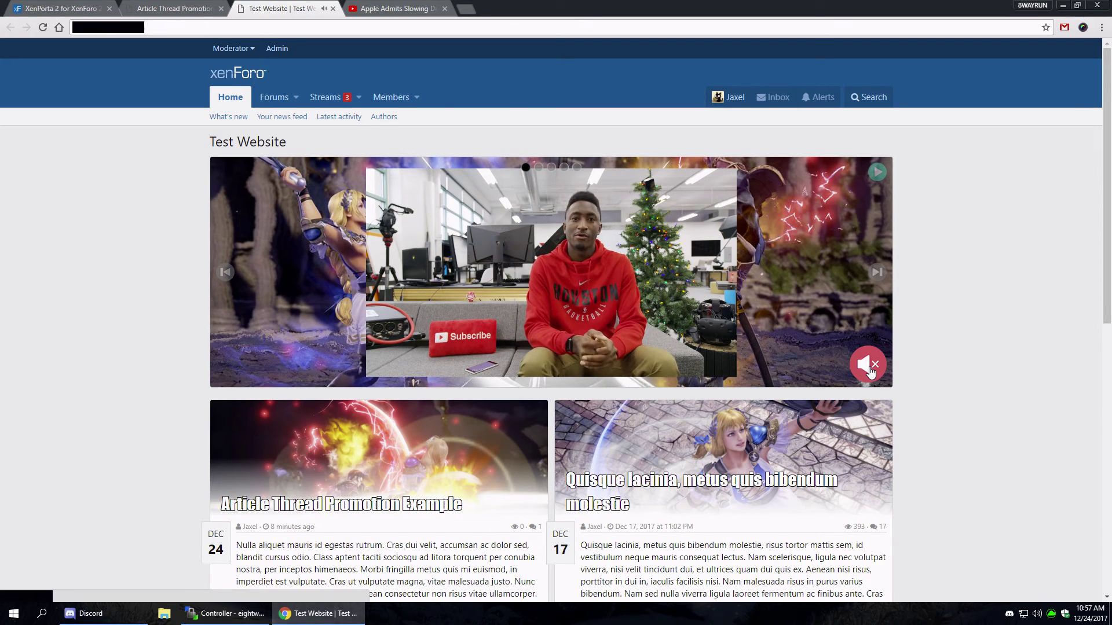
pyautogui.click(869, 368)
pyautogui.click(870, 368)
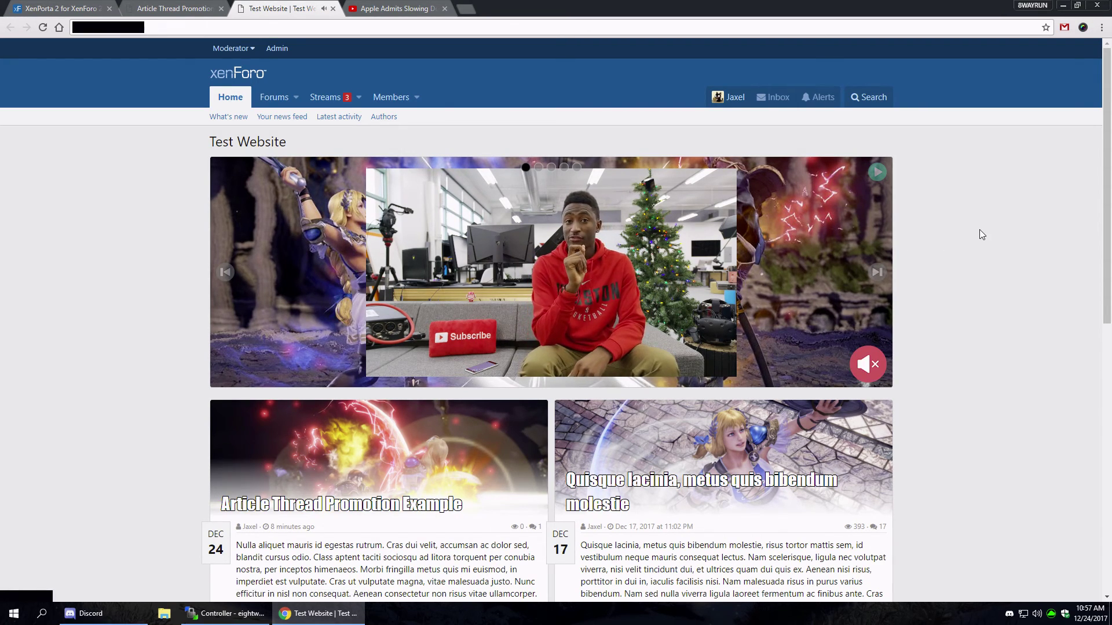